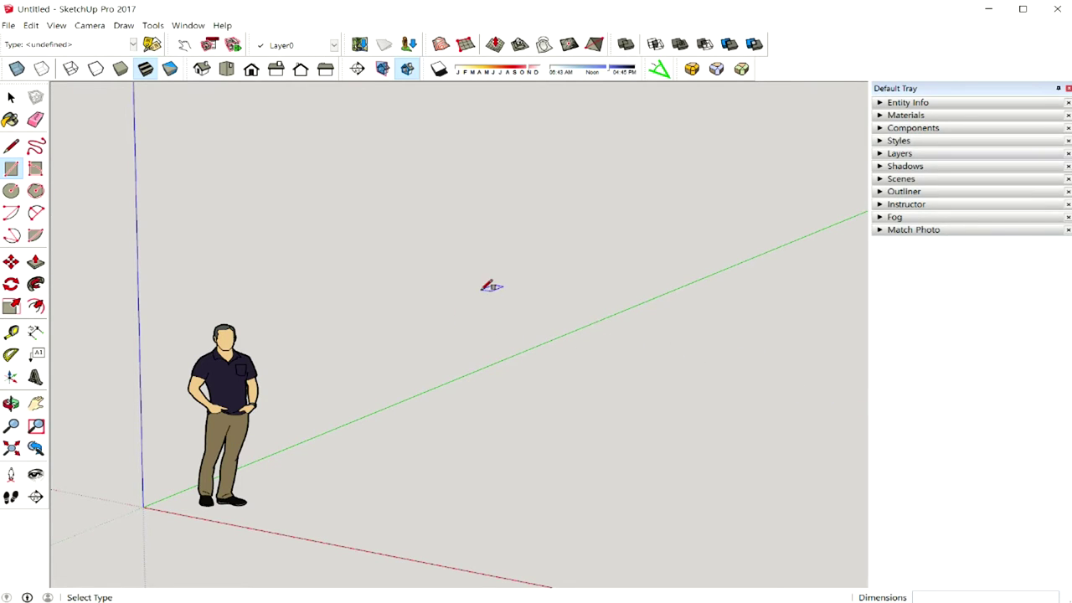
- Bring up the File > Import dialog listing the downloaded images
{"action": "left_click", "coordinate": [28, 26]}
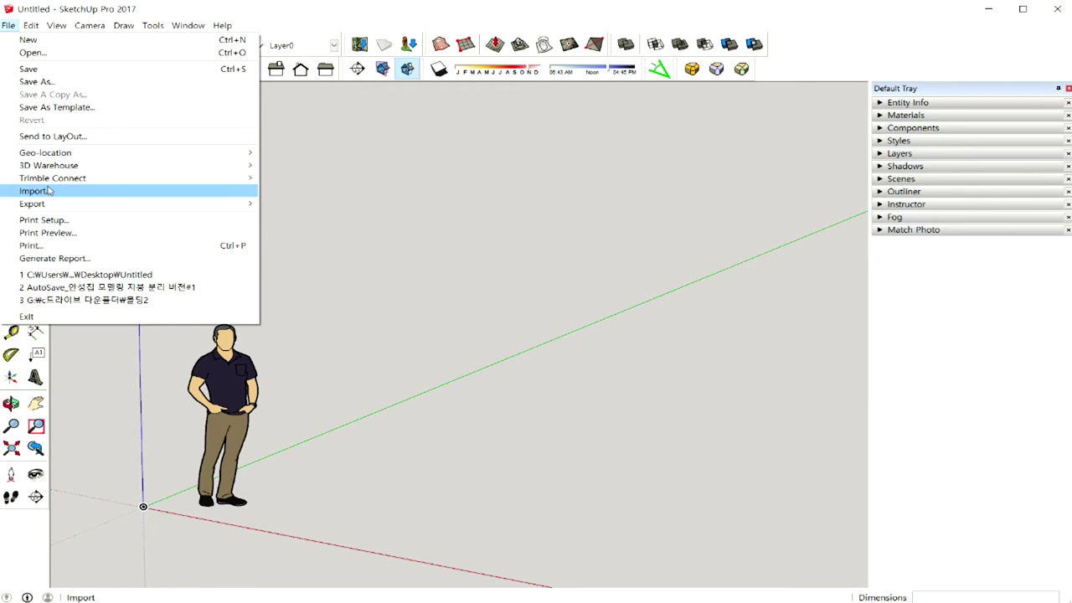
{"action": "left_click", "coordinate": [49, 191]}
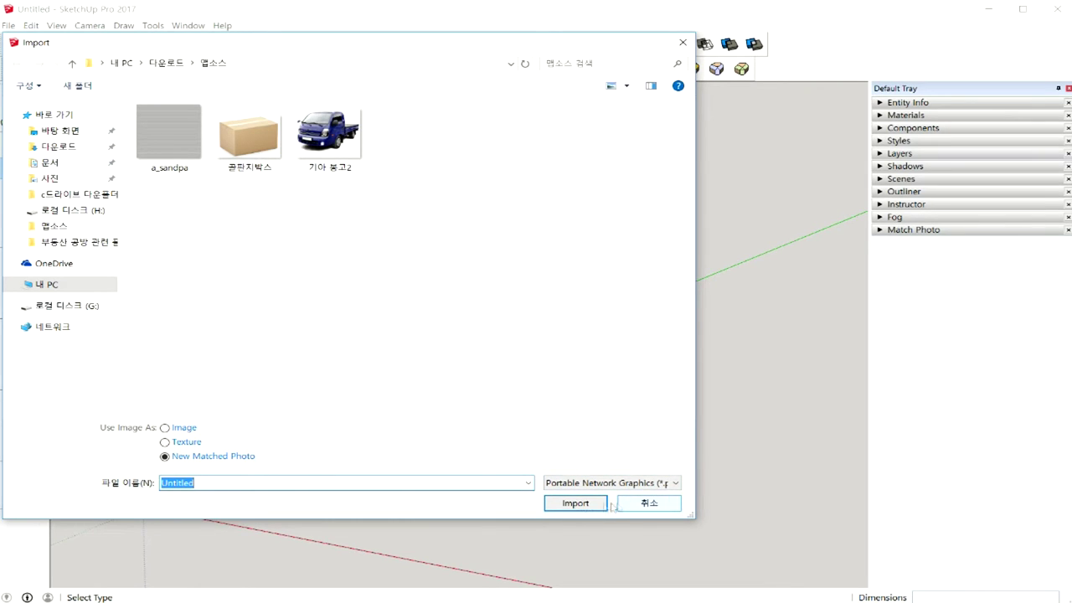
- Import the 골판지박스 cardboard box photo as a New Matched Photo
{"action": "left_click", "coordinate": [270, 145]}
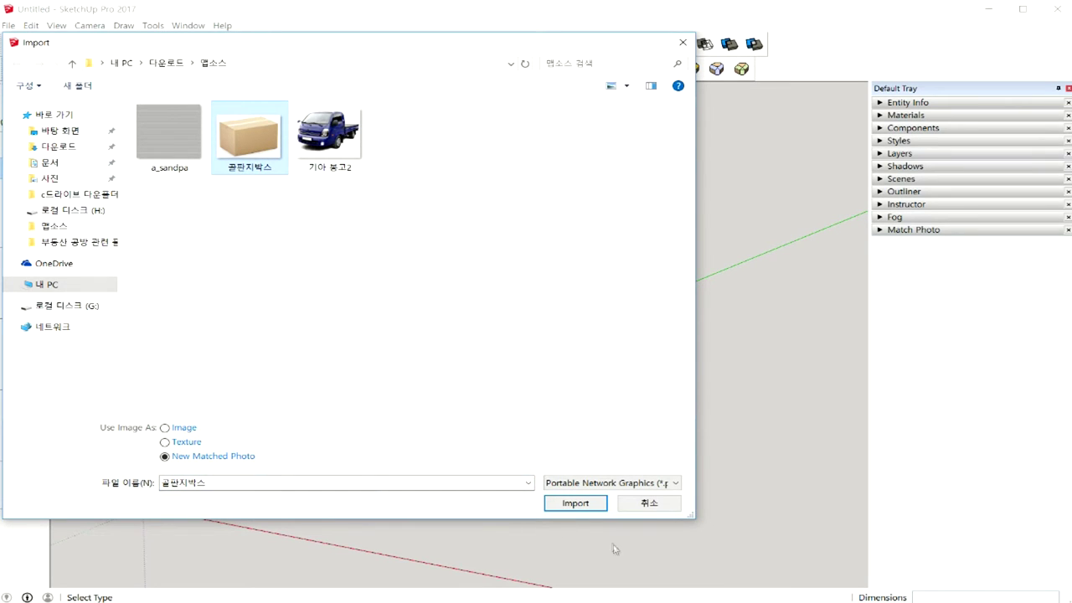
{"action": "left_click", "coordinate": [589, 506]}
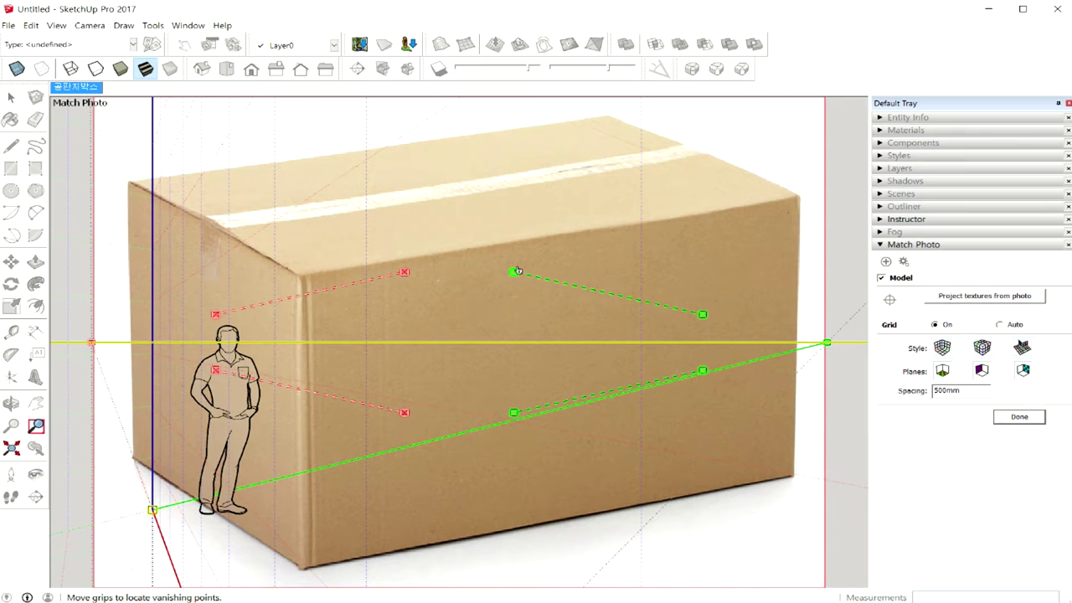
- Align both green vanishing lines with the box's top and bottom edges
{"action": "mouse_move", "coordinate": [515, 273]}
{"action": "left_mouse_down"}
{"action": "mouse_move", "coordinate": [168, 181]}
{"action": "mouse_move", "coordinate": [132, 184]}
{"action": "left_mouse_up"}
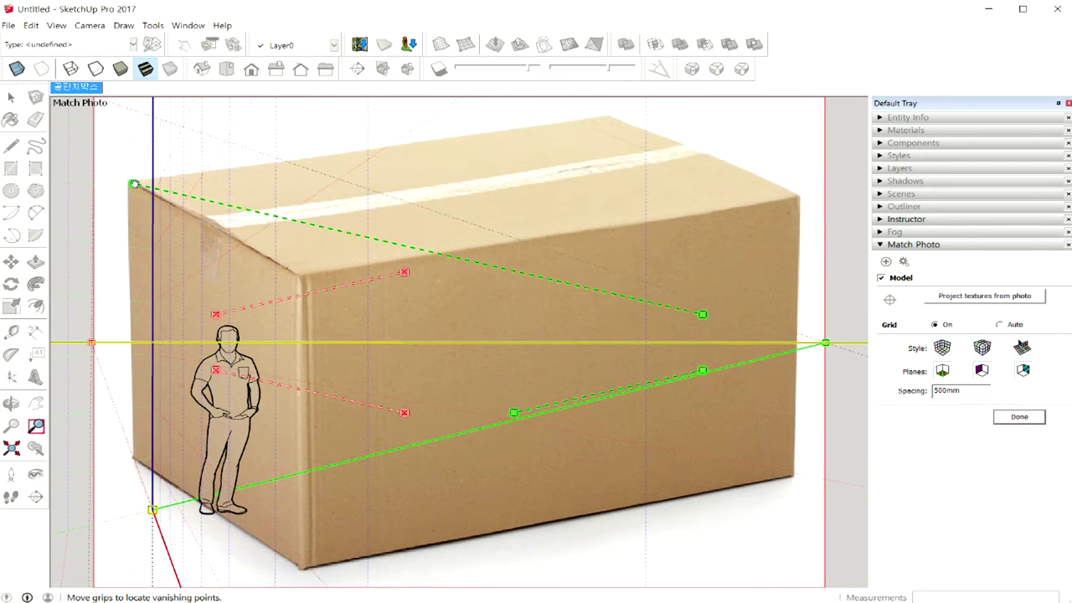
{"action": "mouse_move", "coordinate": [703, 314]}
{"action": "left_mouse_down"}
{"action": "mouse_move", "coordinate": [602, 130]}
{"action": "mouse_move", "coordinate": [609, 117]}
{"action": "left_mouse_up"}
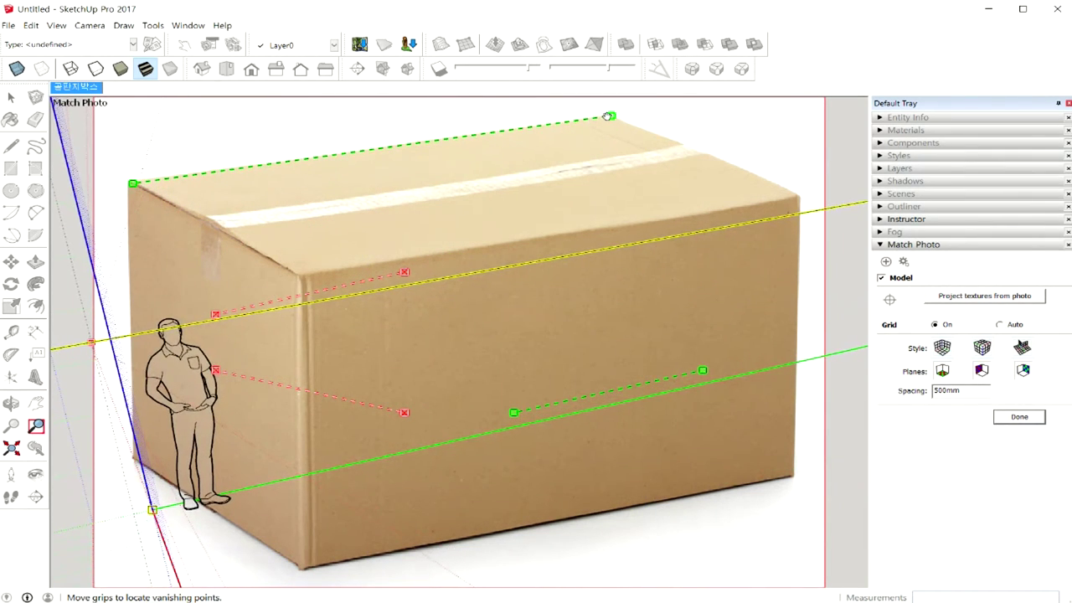
{"action": "mouse_move", "coordinate": [514, 413]}
{"action": "left_mouse_down"}
{"action": "mouse_move", "coordinate": [416, 517]}
{"action": "mouse_move", "coordinate": [315, 566]}
{"action": "left_mouse_up"}
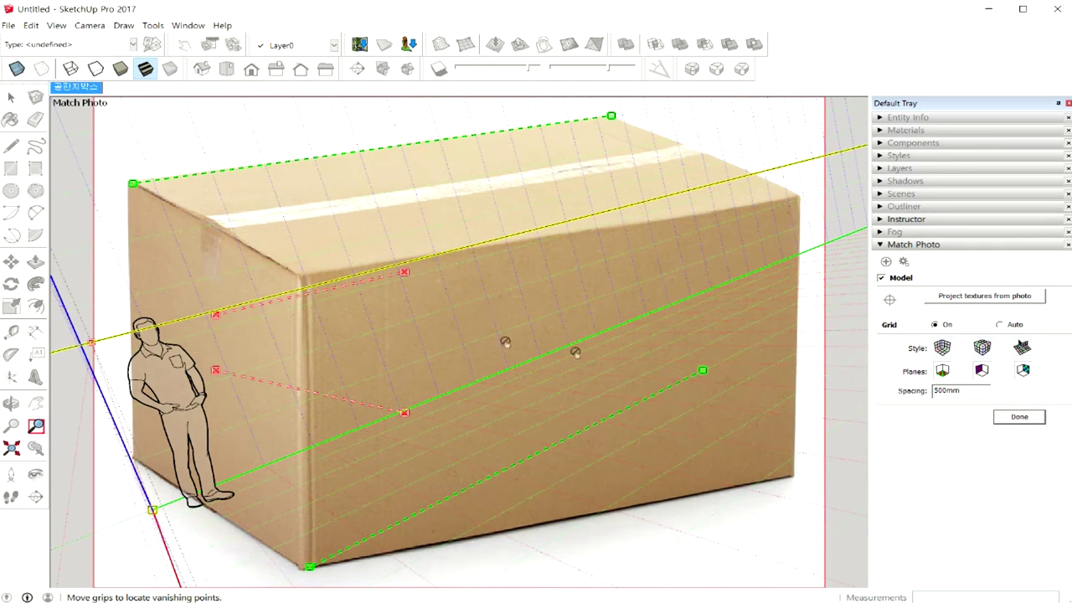
{"action": "mouse_move", "coordinate": [706, 371]}
{"action": "left_mouse_down"}
{"action": "mouse_move", "coordinate": [735, 424]}
{"action": "mouse_move", "coordinate": [791, 475]}
{"action": "left_mouse_up"}
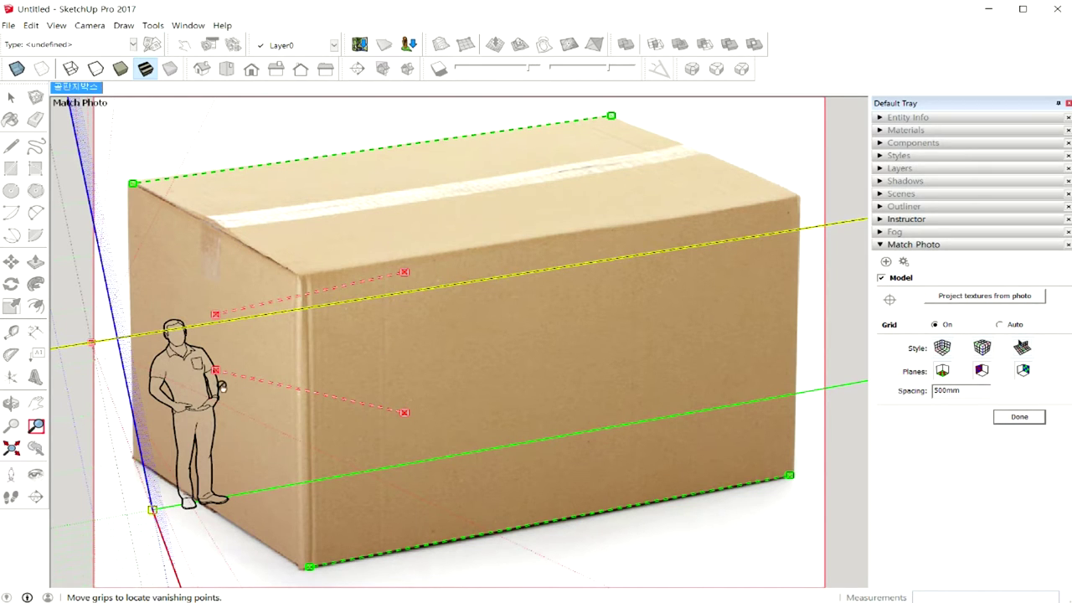
- Align both red vanishing lines with the left face's bottom and top edges
{"action": "left_click_drag", "start_coordinate": [216, 371], "coordinate": [133, 457]}
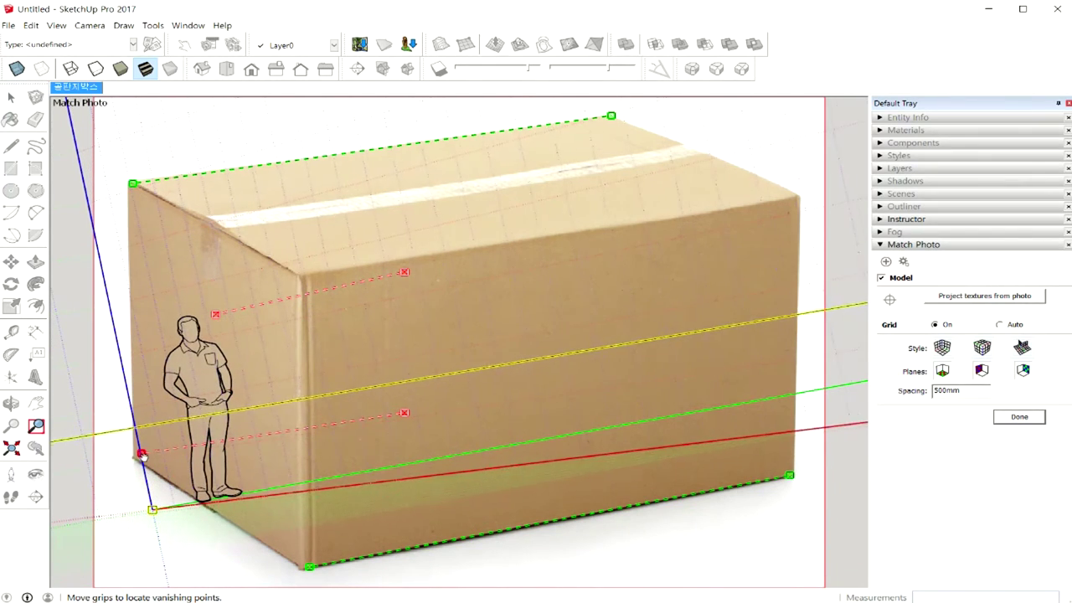
{"action": "left_click_drag", "start_coordinate": [405, 413], "coordinate": [301, 569]}
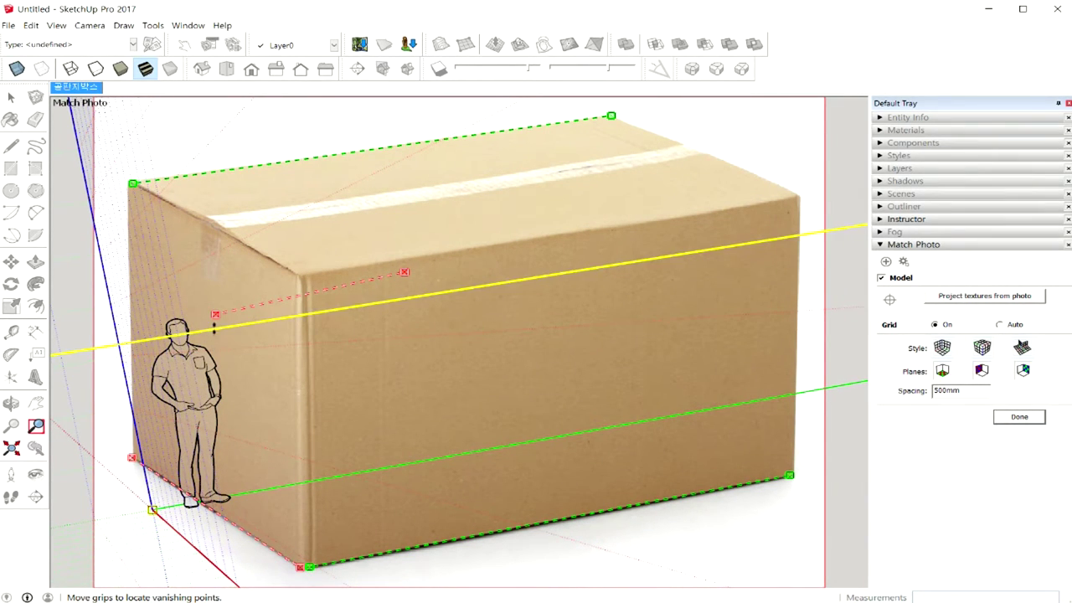
{"action": "left_click_drag", "start_coordinate": [216, 319], "coordinate": [131, 183]}
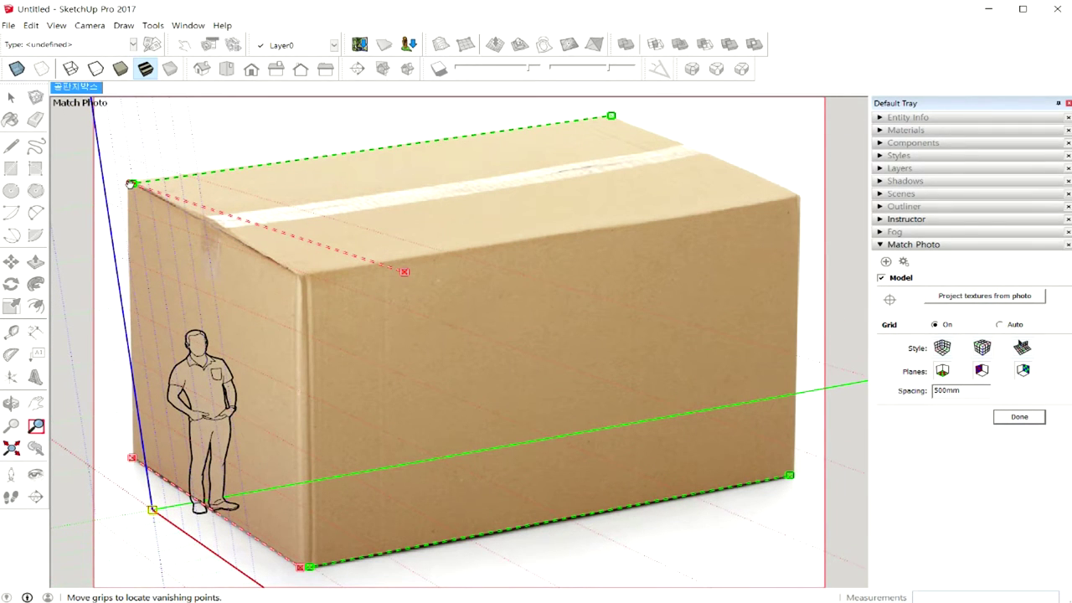
{"action": "left_click_drag", "start_coordinate": [396, 276], "coordinate": [302, 280]}
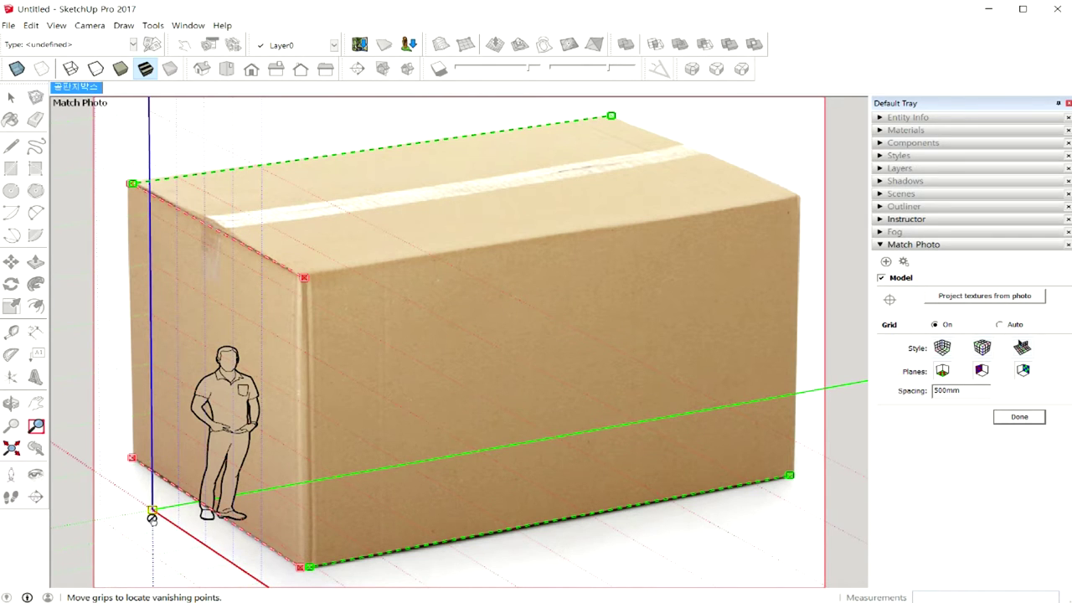
- Put the axis origin on the box's bottom-left corner and straighten the vertical axis along its edge
{"action": "left_click_drag", "start_coordinate": [152, 511], "coordinate": [131, 459]}
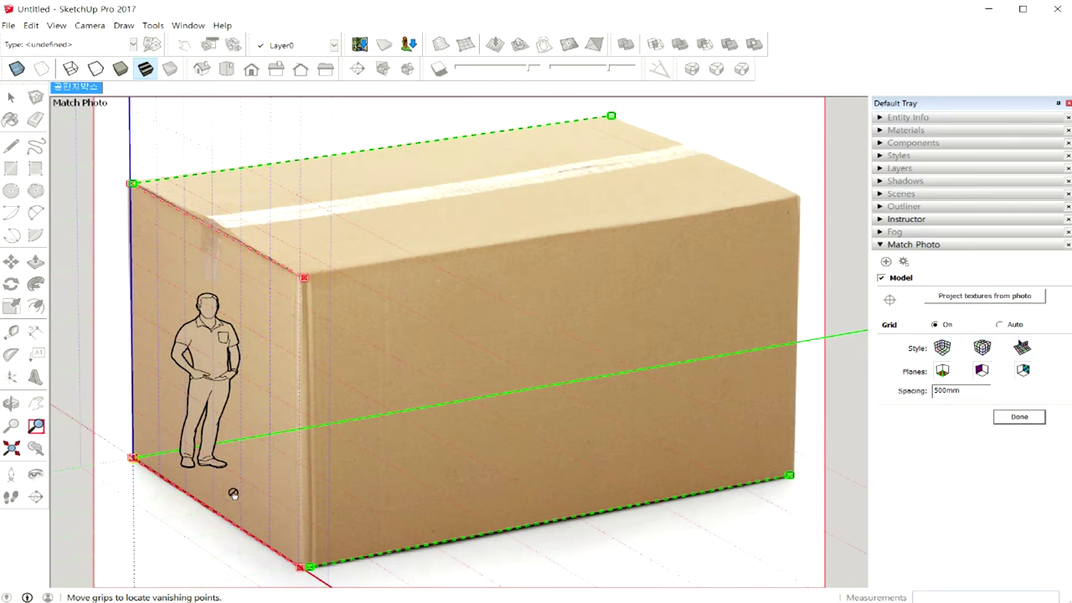
{"action": "left_click_drag", "start_coordinate": [300, 567], "coordinate": [306, 570]}
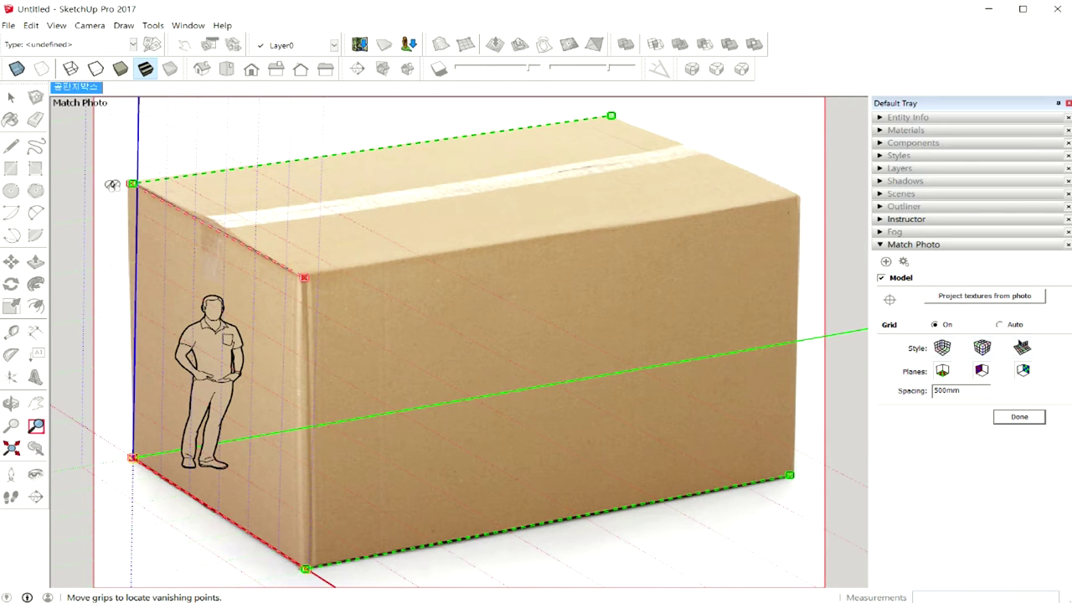
{"action": "left_click_drag", "start_coordinate": [129, 184], "coordinate": [123, 185]}
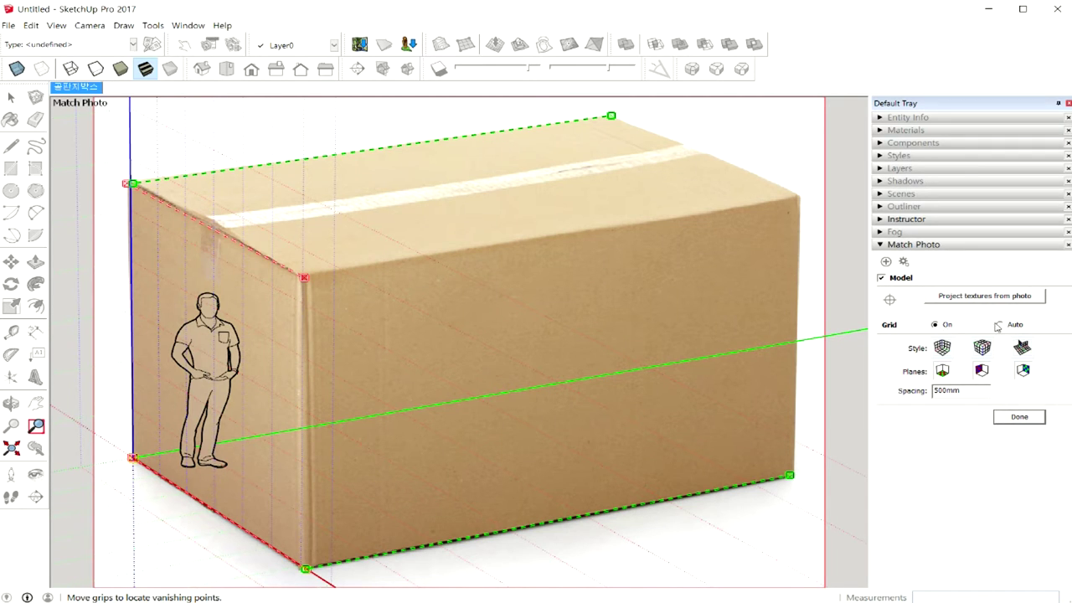
- Set the Match Photo grid to Auto, then On, and finish the match with Done
{"action": "left_click", "coordinate": [1000, 326]}
{"action": "left_click", "coordinate": [936, 325]}
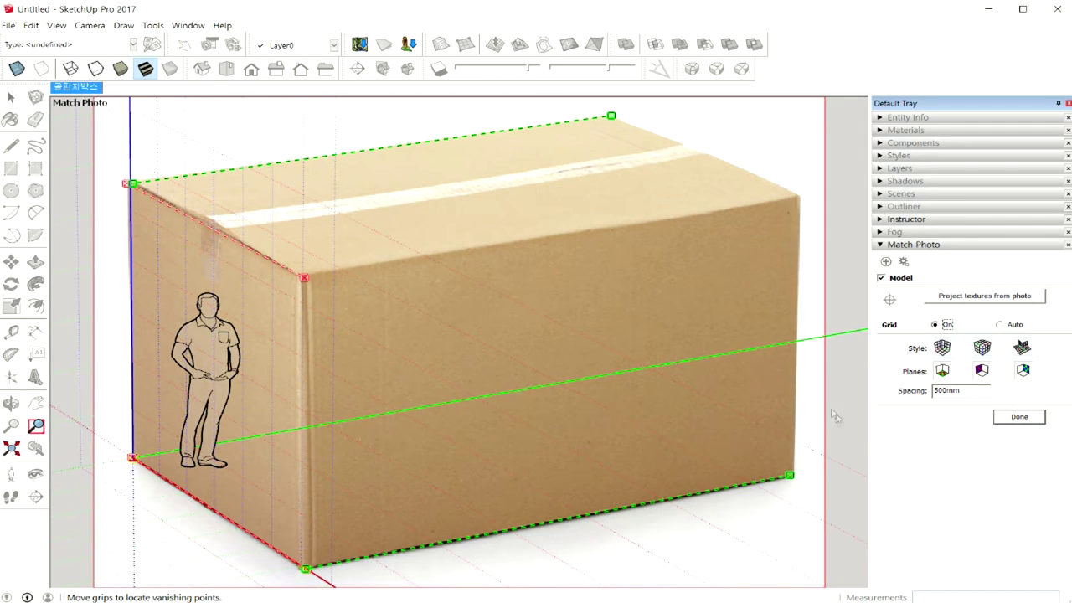
{"action": "left_click", "coordinate": [1004, 423]}
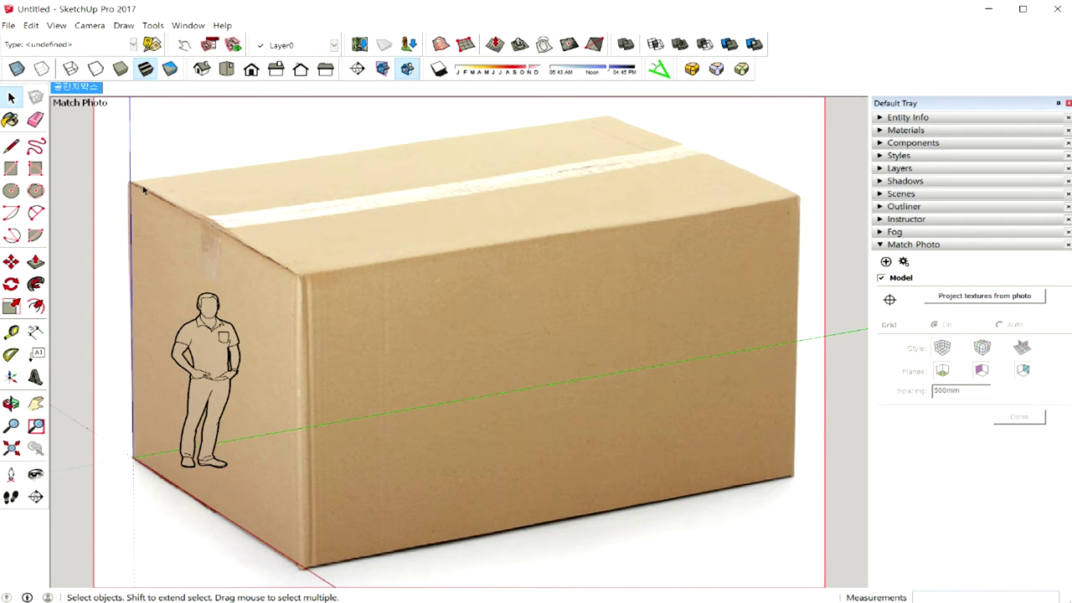
- Draw rectangles tracing the box's top and its floor outline
{"action": "left_click", "coordinate": [11, 168]}
{"action": "left_click", "coordinate": [132, 181]}
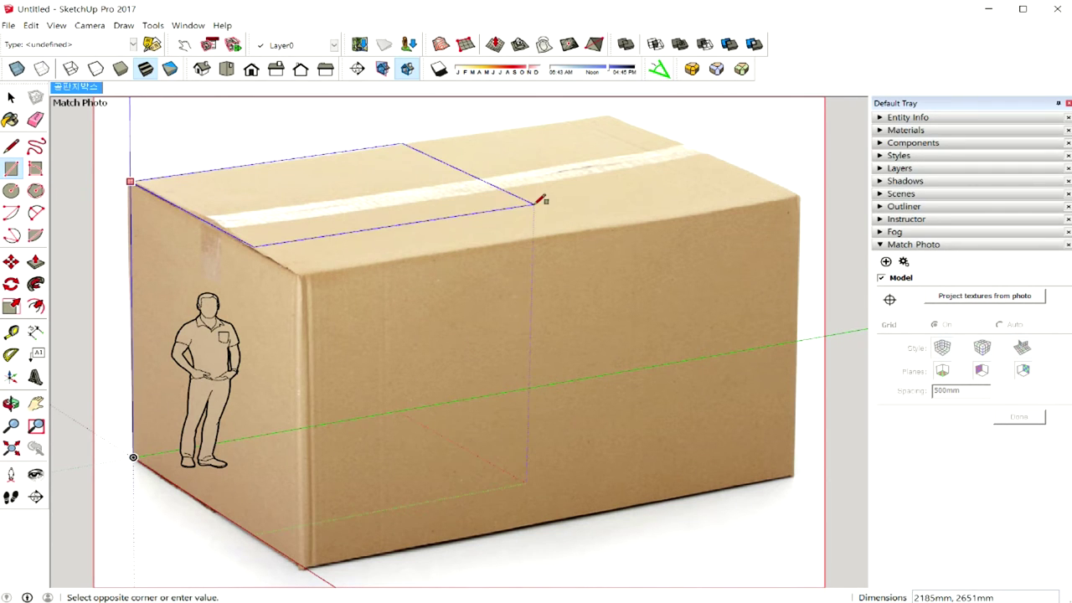
{"action": "left_click", "coordinate": [800, 198]}
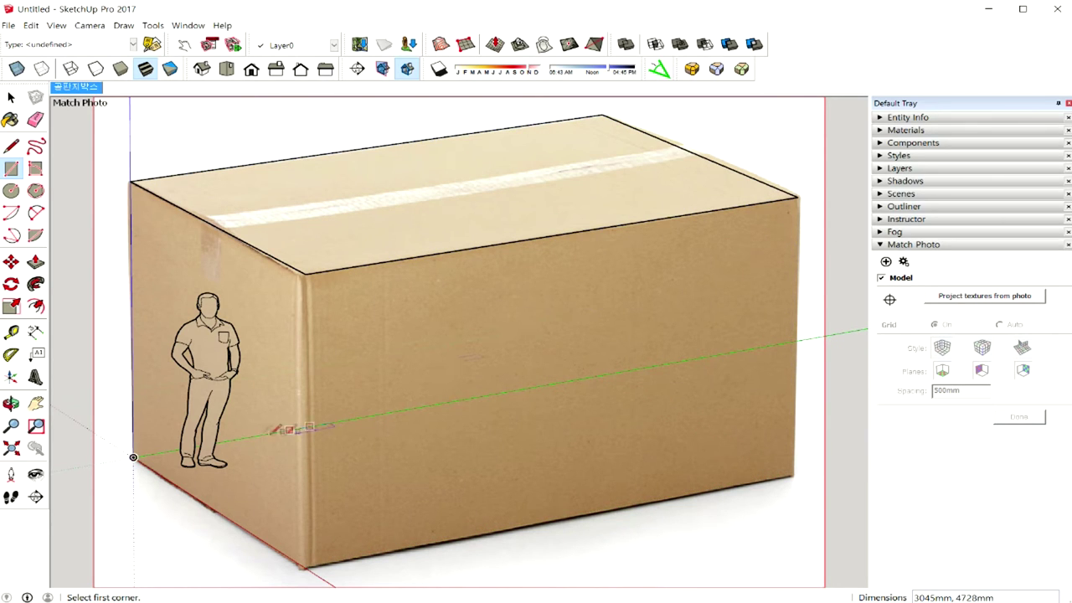
{"action": "left_click", "coordinate": [133, 458]}
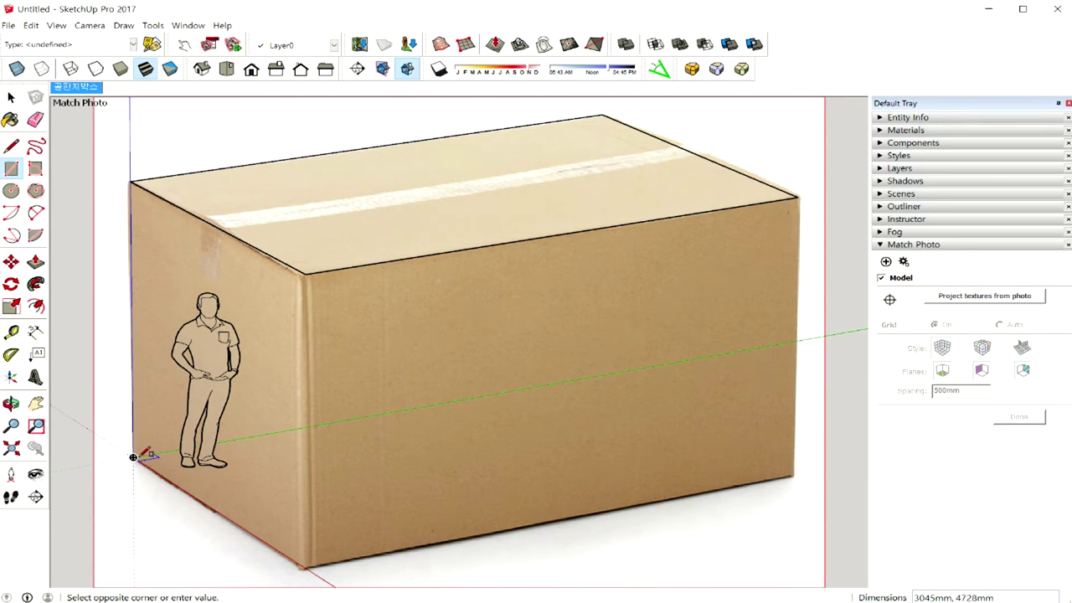
{"action": "left_click", "coordinate": [798, 474]}
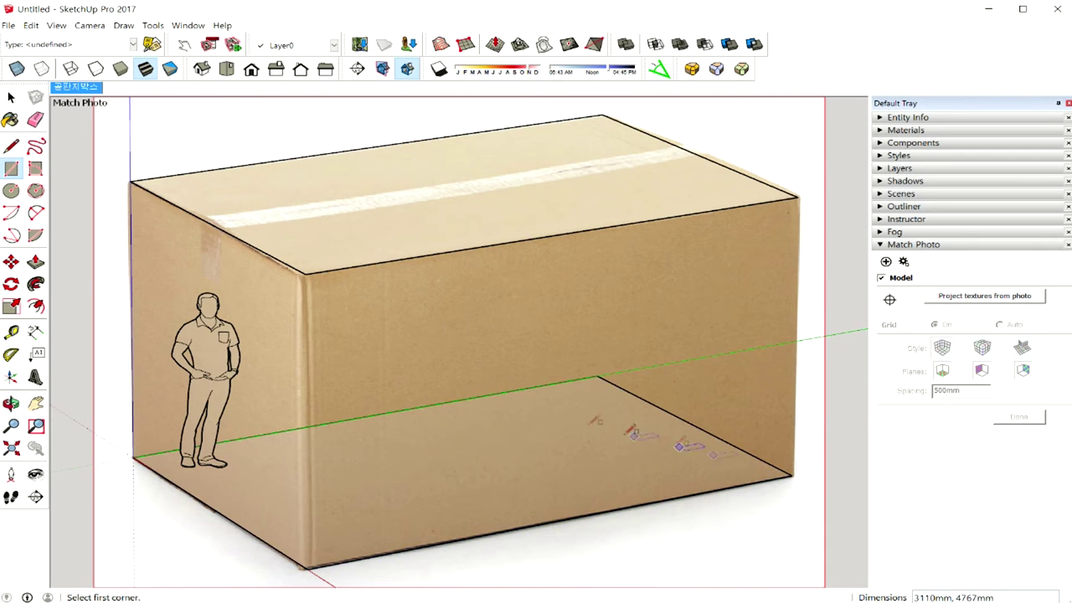
- Trace the back, right, front and left vertical edges to close the box's wall faces
{"action": "left_click", "coordinate": [12, 145]}
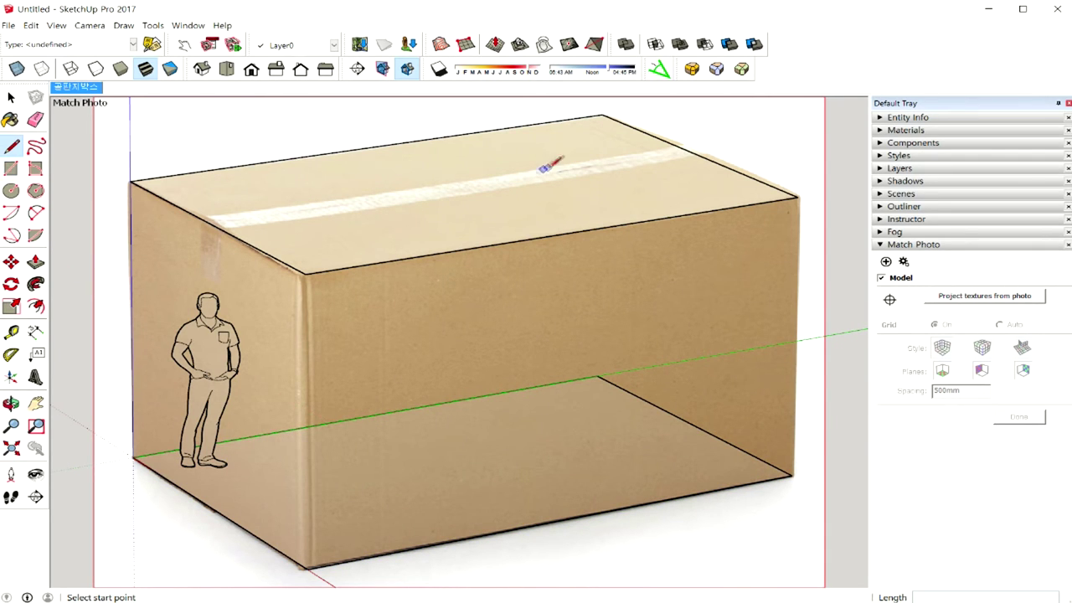
{"action": "left_click", "coordinate": [602, 115]}
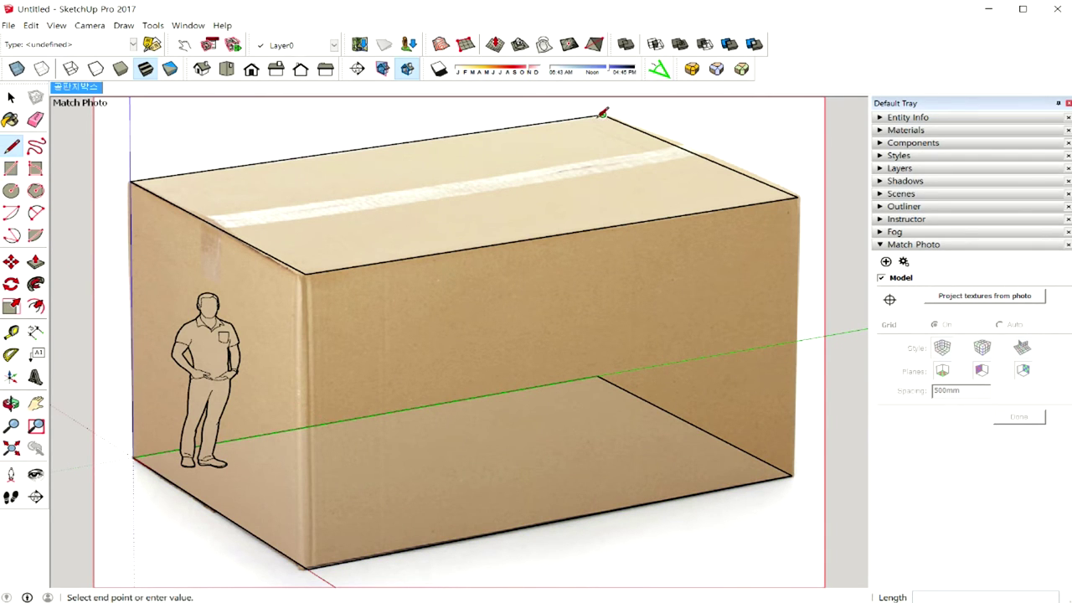
{"action": "left_click", "coordinate": [597, 376]}
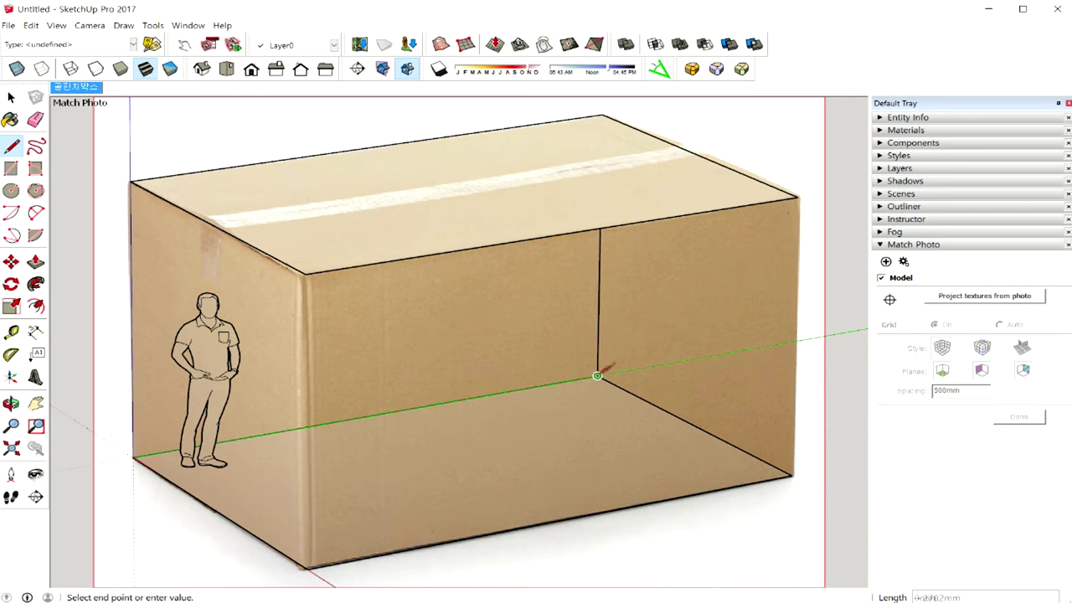
{"action": "key", "text": "Escape"}
{"action": "left_click", "coordinate": [798, 197]}
{"action": "left_click", "coordinate": [792, 475]}
{"action": "left_click", "coordinate": [307, 275]}
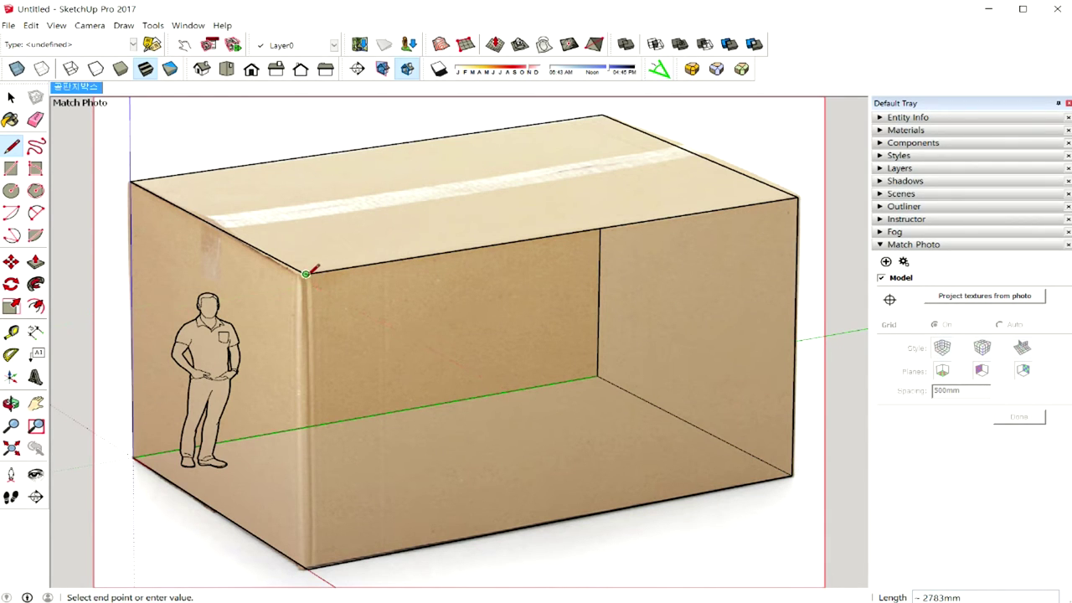
{"action": "left_click", "coordinate": [308, 569]}
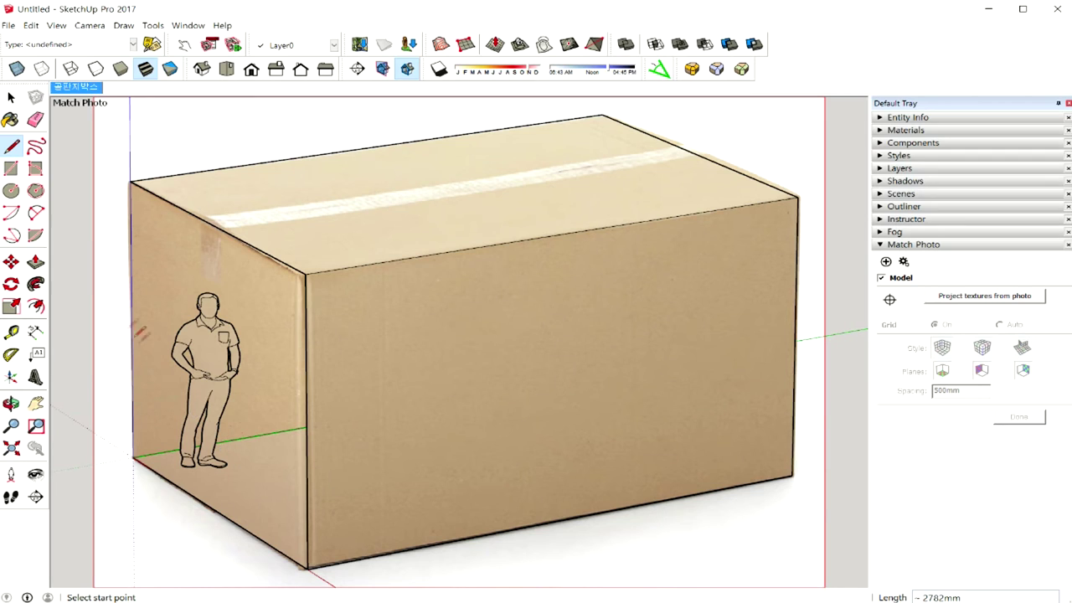
{"action": "left_click", "coordinate": [131, 181]}
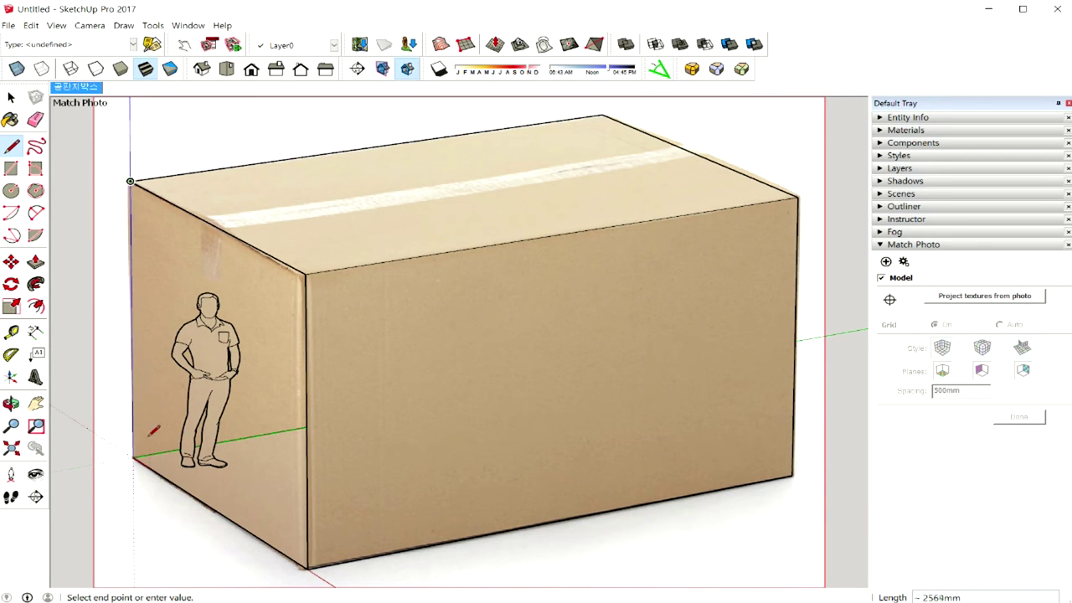
{"action": "left_click", "coordinate": [133, 456]}
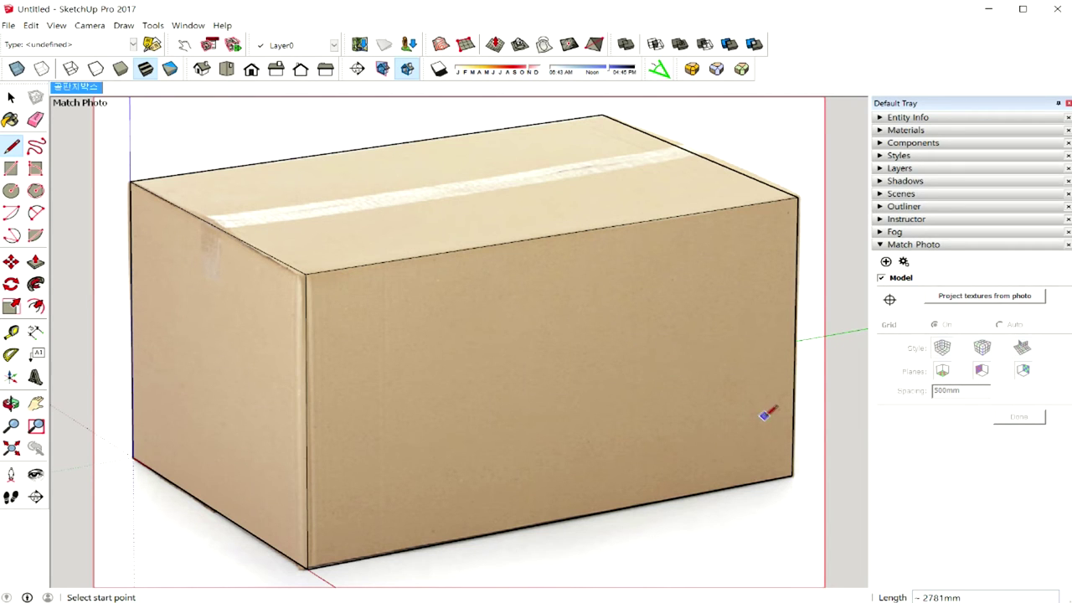
- Orbit around the traced box outside the photo to check its 3D shape
{"action": "key", "text": "o"}
{"action": "mouse_move", "coordinate": [798, 419]}
{"action": "left_mouse_down"}
{"action": "mouse_move", "coordinate": [695, 422]}
{"action": "mouse_move", "coordinate": [845, 421]}
{"action": "mouse_move", "coordinate": [761, 428]}
{"action": "mouse_move", "coordinate": [693, 373]}
{"action": "left_mouse_up"}
{"action": "key", "text": "l"}
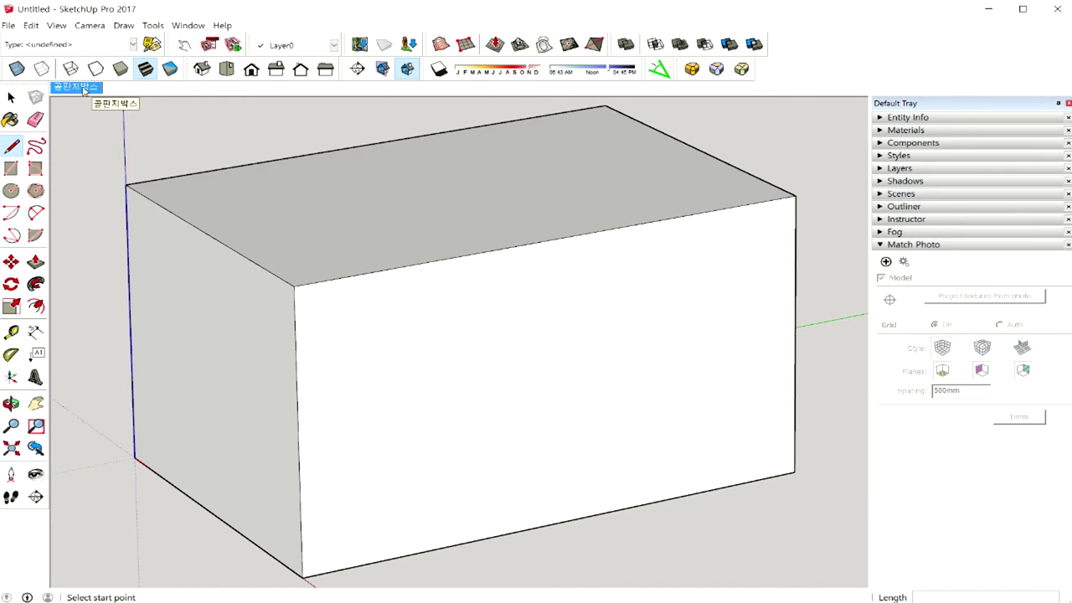
- Return to the 골판지박스 scene so the photo sits behind the box model
{"action": "left_click", "coordinate": [84, 89]}
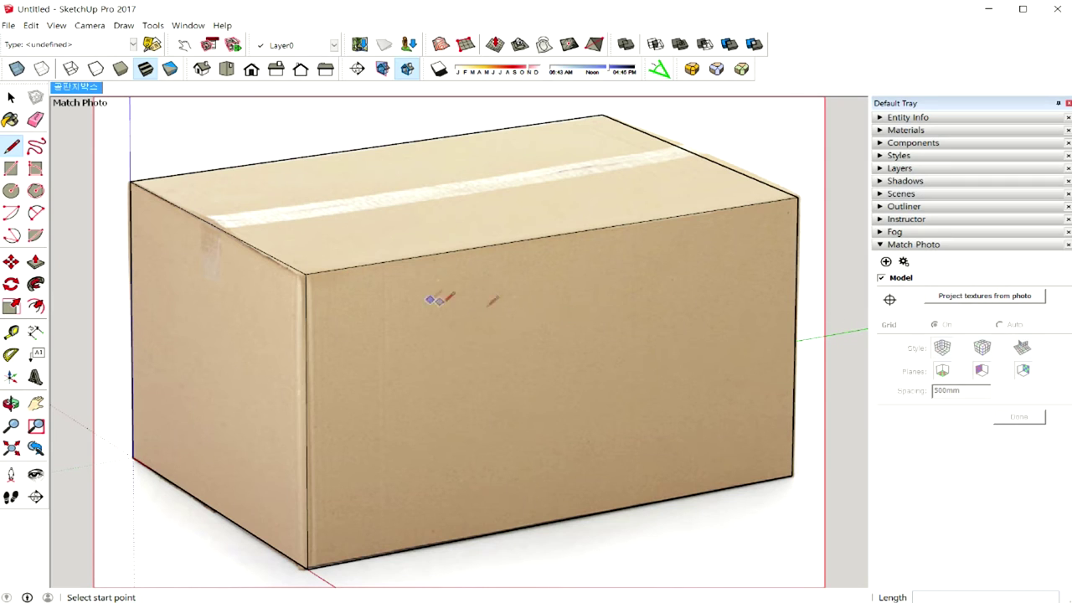
- Project the photo onto the box faces as textures, overwrite existing materials, and orbit to check
{"action": "left_click", "coordinate": [942, 298]}
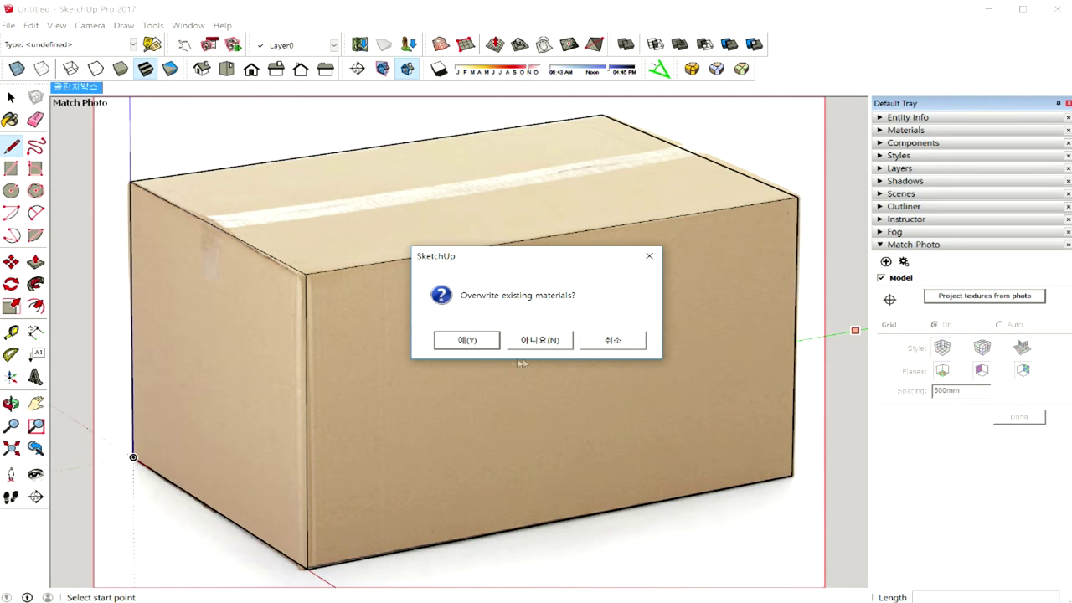
{"action": "left_click", "coordinate": [467, 340]}
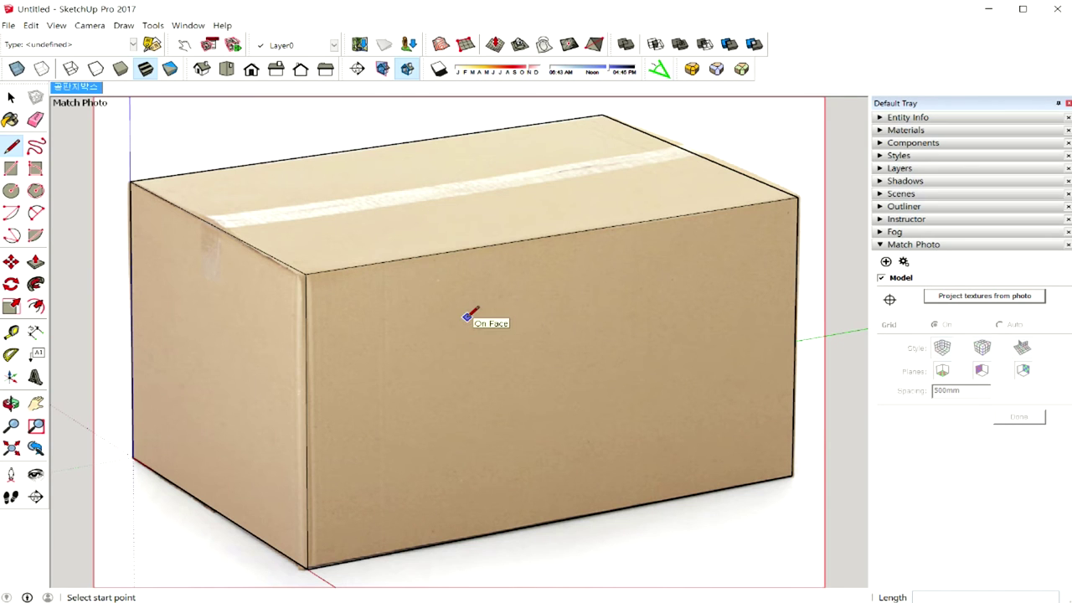
{"action": "mouse_move", "coordinate": [854, 350]}
{"action": "middle_mouse_down"}
{"action": "mouse_move", "coordinate": [820, 368]}
{"action": "mouse_move", "coordinate": [711, 376]}
{"action": "middle_mouse_up"}
{"action": "mouse_move", "coordinate": [414, 376]}
{"action": "middle_mouse_down"}
{"action": "mouse_move", "coordinate": [713, 372]}
{"action": "mouse_move", "coordinate": [661, 376]}
{"action": "middle_mouse_up"}
{"action": "middle_click_drag", "start_coordinate": [364, 385], "coordinate": [651, 376]}
{"action": "mouse_move", "coordinate": [335, 383]}
{"action": "middle_mouse_down"}
{"action": "mouse_move", "coordinate": [612, 376]}
{"action": "mouse_move", "coordinate": [266, 371]}
{"action": "mouse_move", "coordinate": [377, 352]}
{"action": "mouse_move", "coordinate": [663, 361]}
{"action": "mouse_move", "coordinate": [670, 349]}
{"action": "mouse_move", "coordinate": [761, 335]}
{"action": "middle_mouse_up"}
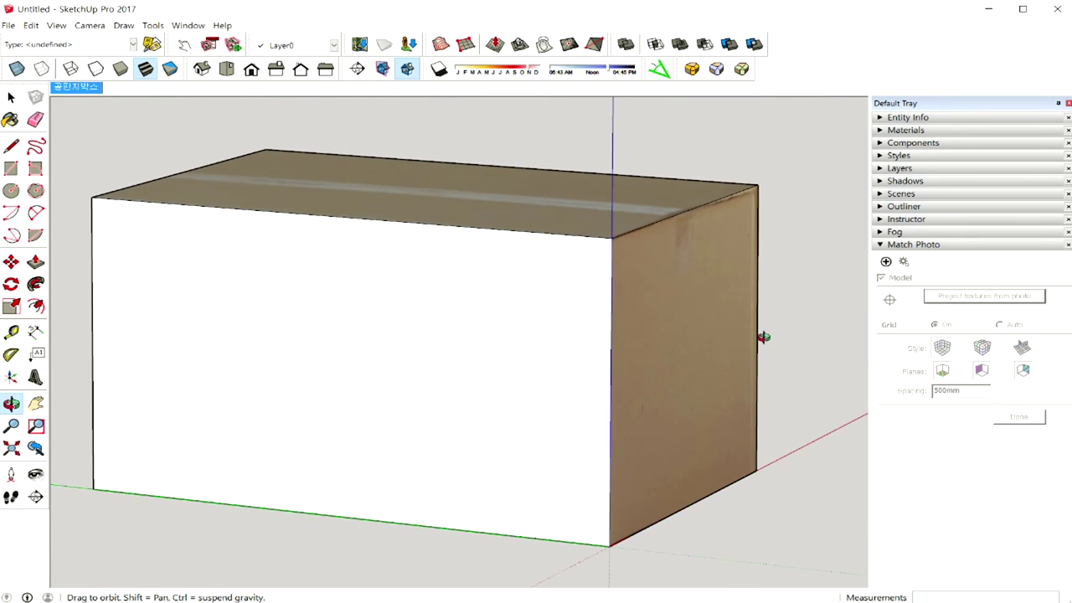
- Orbit the textured box to corner and near-frontal views to inspect the projection
{"action": "key", "text": "l"}
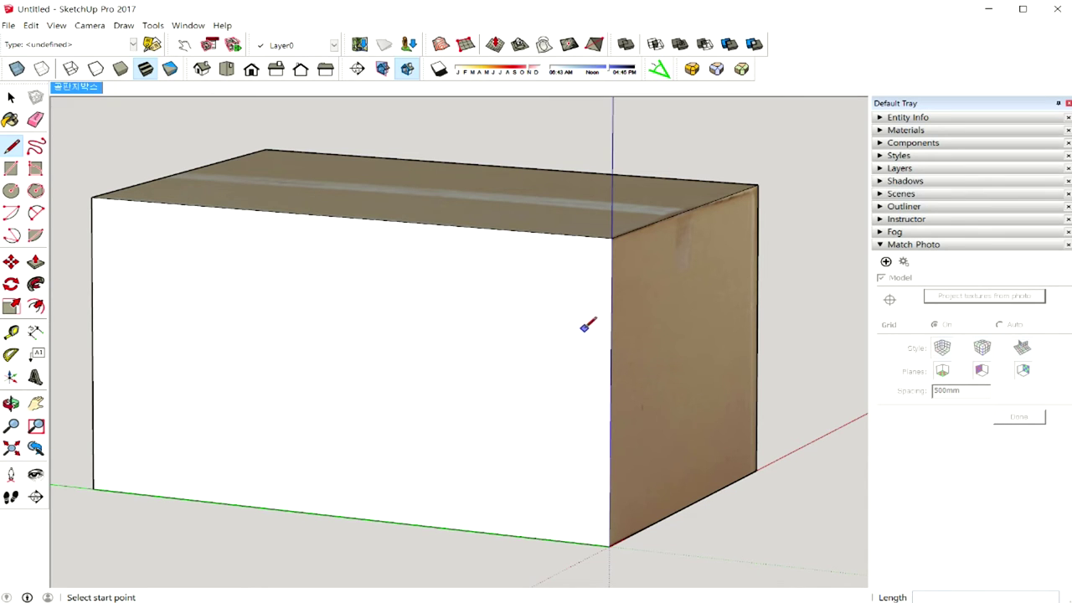
{"action": "key", "text": "o"}
{"action": "mouse_move", "coordinate": [641, 351]}
{"action": "left_mouse_down"}
{"action": "mouse_move", "coordinate": [239, 354]}
{"action": "mouse_move", "coordinate": [608, 354]}
{"action": "mouse_move", "coordinate": [455, 407]}
{"action": "mouse_move", "coordinate": [354, 403]}
{"action": "left_mouse_up"}
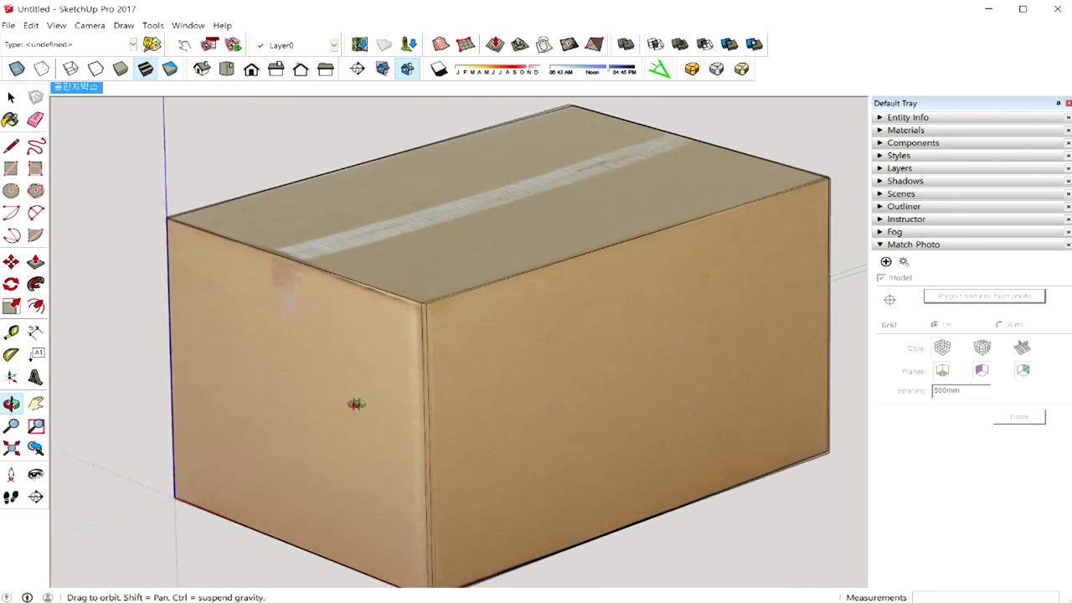
{"action": "key", "text": "l"}
{"action": "key", "text": "o"}
{"action": "left_click_drag", "start_coordinate": [522, 352], "coordinate": [391, 353]}
{"action": "key", "text": "l"}
{"action": "key", "text": "o"}
{"action": "mouse_move", "coordinate": [773, 412]}
{"action": "left_mouse_down"}
{"action": "mouse_move", "coordinate": [603, 402]}
{"action": "mouse_move", "coordinate": [806, 399]}
{"action": "left_mouse_up"}
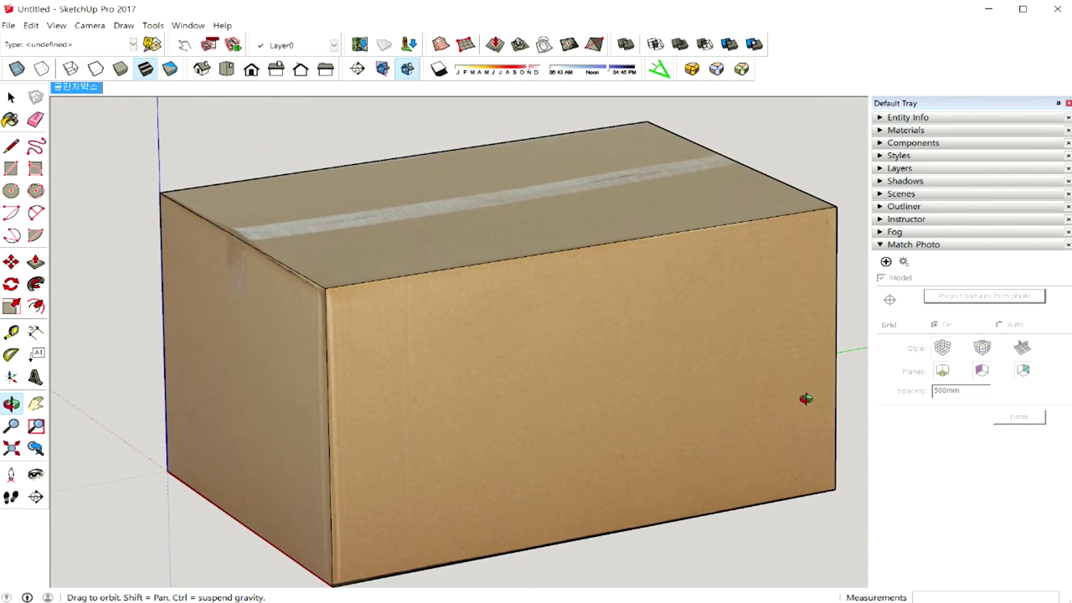
{"action": "left_click_drag", "start_coordinate": [806, 399], "coordinate": [673, 402]}
- Zoom out around the box and window-select the whole box
{"action": "key", "text": "l"}
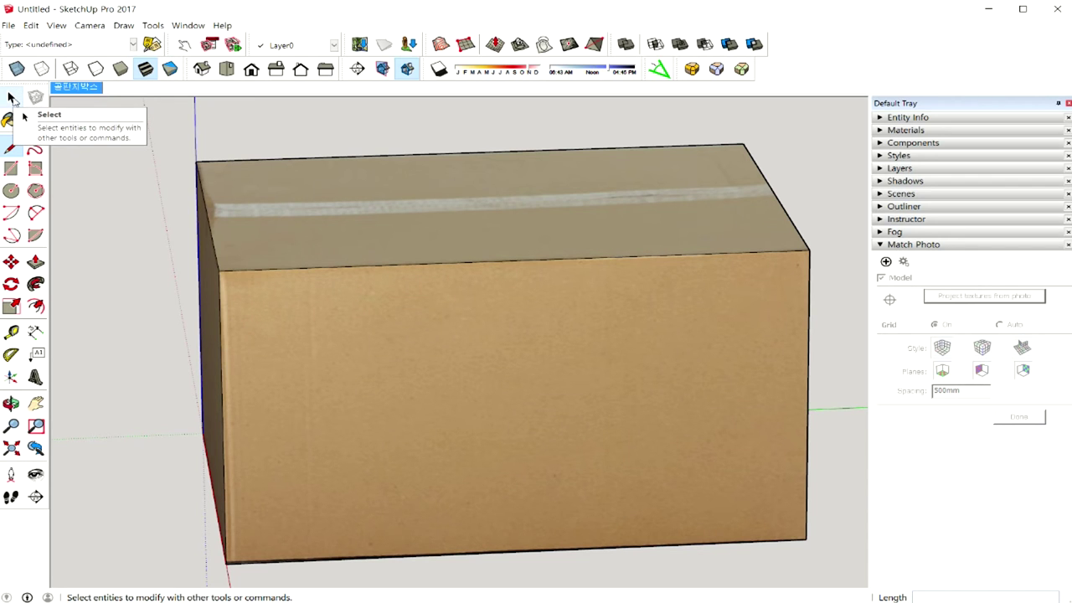
{"action": "mouse_move", "coordinate": [706, 412]}
{"action": "middle_mouse_down"}
{"action": "mouse_move", "coordinate": [763, 415]}
{"action": "mouse_move", "coordinate": [696, 385]}
{"action": "middle_mouse_up"}
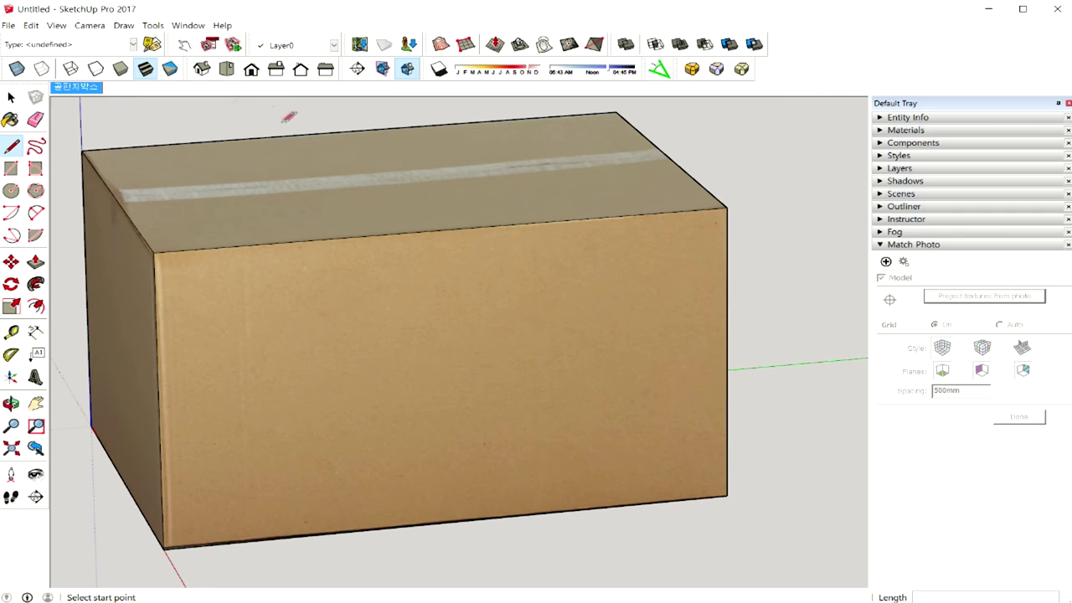
{"action": "scroll", "coordinate": [606, 299], "scroll_direction": "down", "scroll_amount": 3}
{"action": "scroll", "coordinate": [604, 282], "scroll_direction": "down", "scroll_amount": 3}
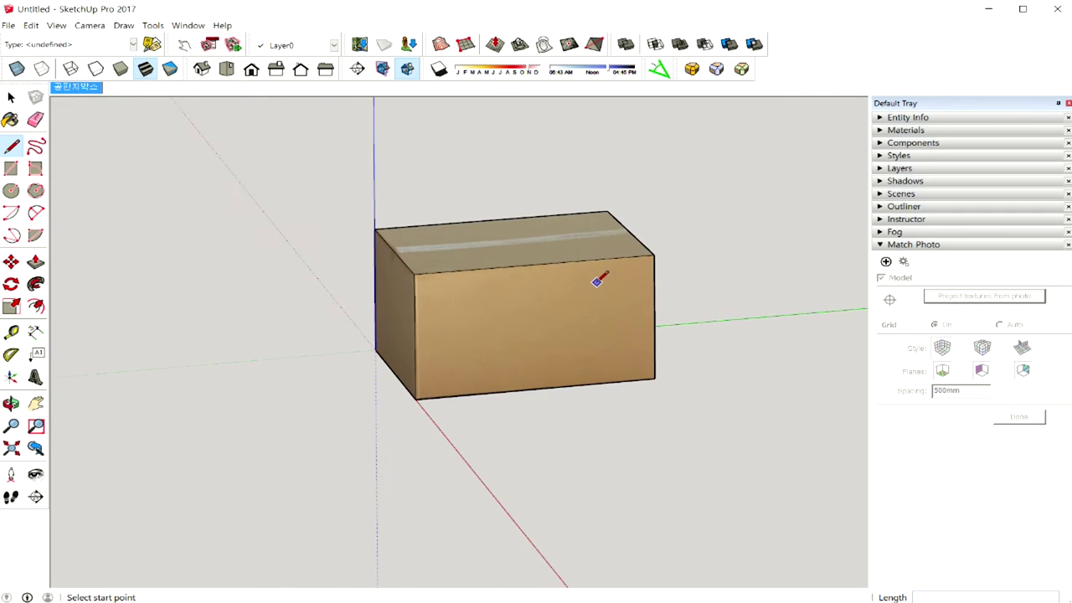
{"action": "middle_click_drag", "start_coordinate": [600, 280], "coordinate": [656, 282]}
{"action": "key", "text": "space"}
{"action": "left_click_drag", "start_coordinate": [713, 232], "coordinate": [247, 459]}
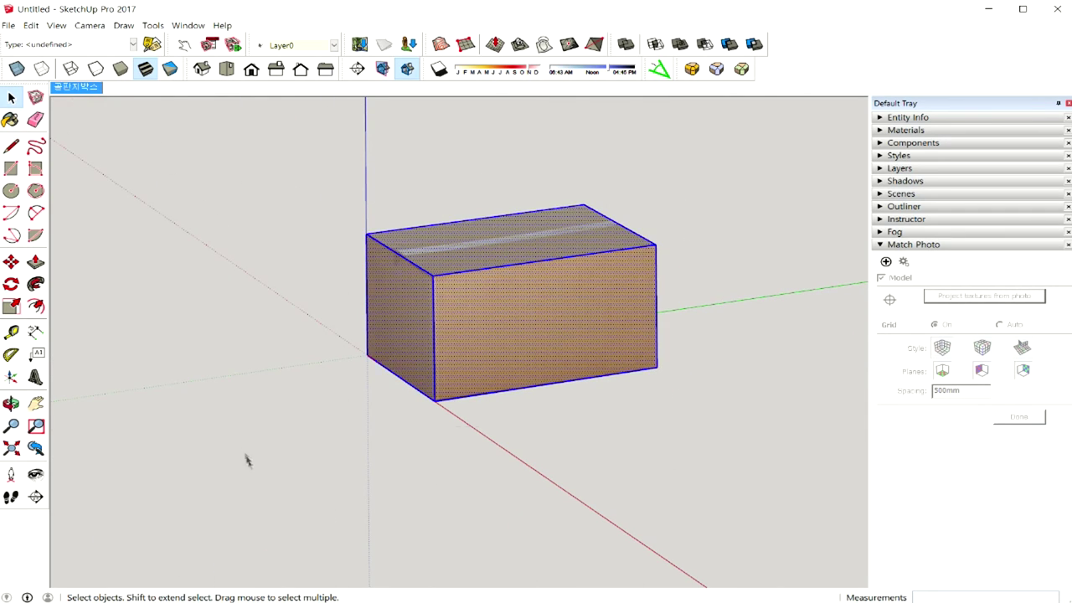
- Delete the selected box and remove the 골판지박스 scene
{"action": "key", "text": "Delete"}
{"action": "scroll", "coordinate": [449, 364], "scroll_direction": "up", "scroll_amount": 4}
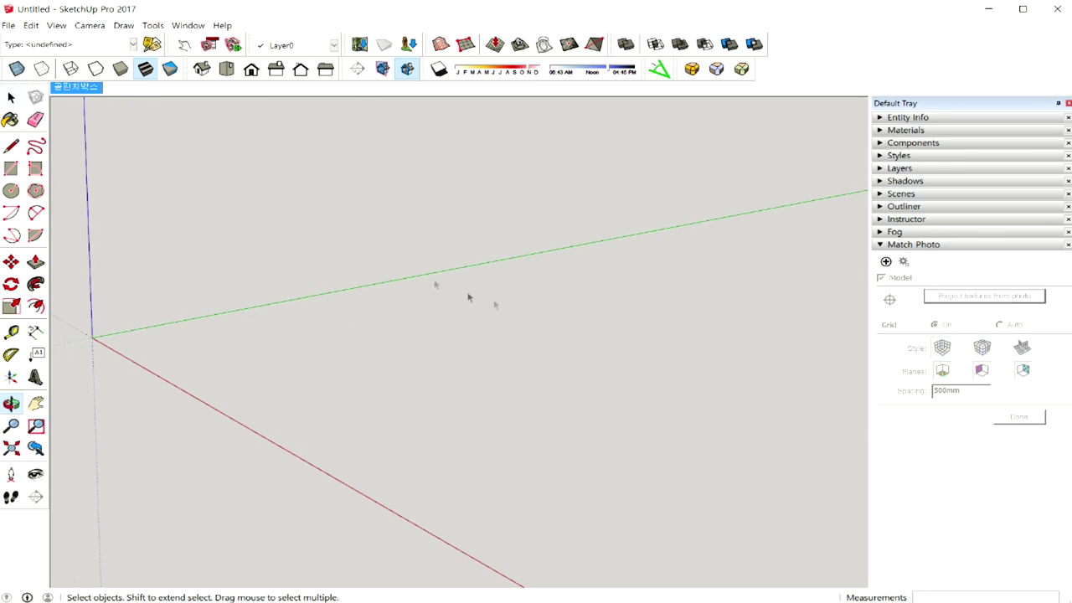
{"action": "right_click", "coordinate": [75, 92]}
{"action": "left_click", "coordinate": [106, 151]}
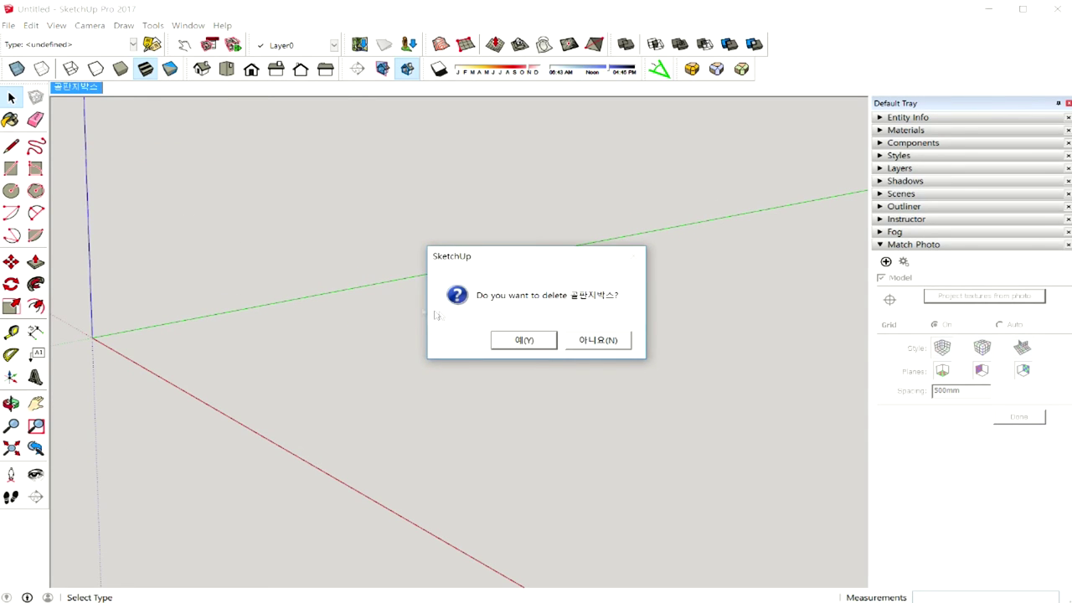
{"action": "left_click", "coordinate": [506, 343]}
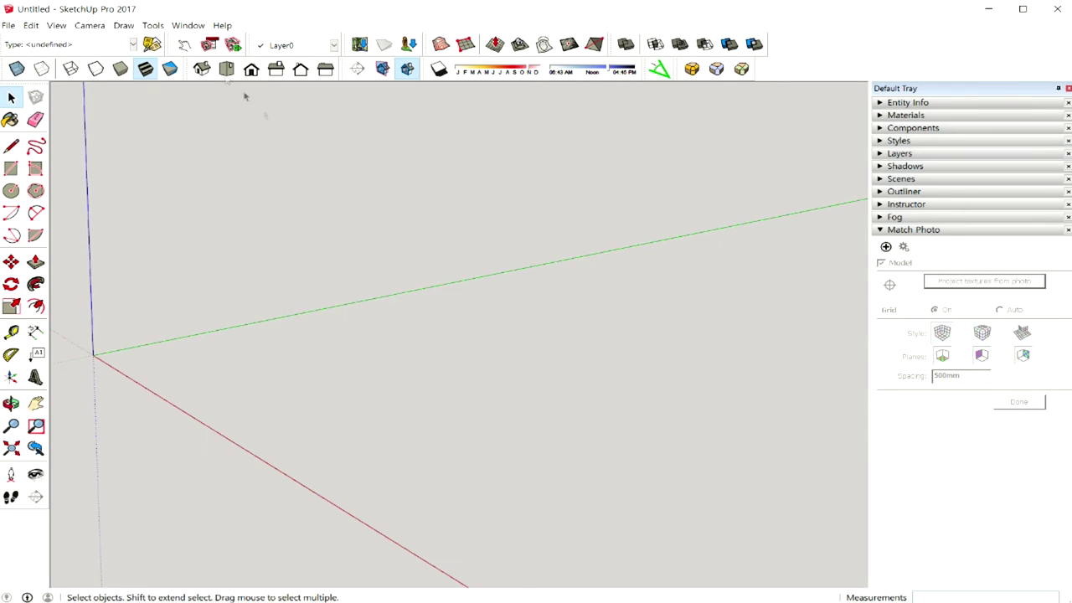
- Start a new File > Import and expand its file-type list
{"action": "left_click", "coordinate": [11, 23]}
{"action": "left_click", "coordinate": [144, 191]}
{"action": "left_click", "coordinate": [650, 483]}
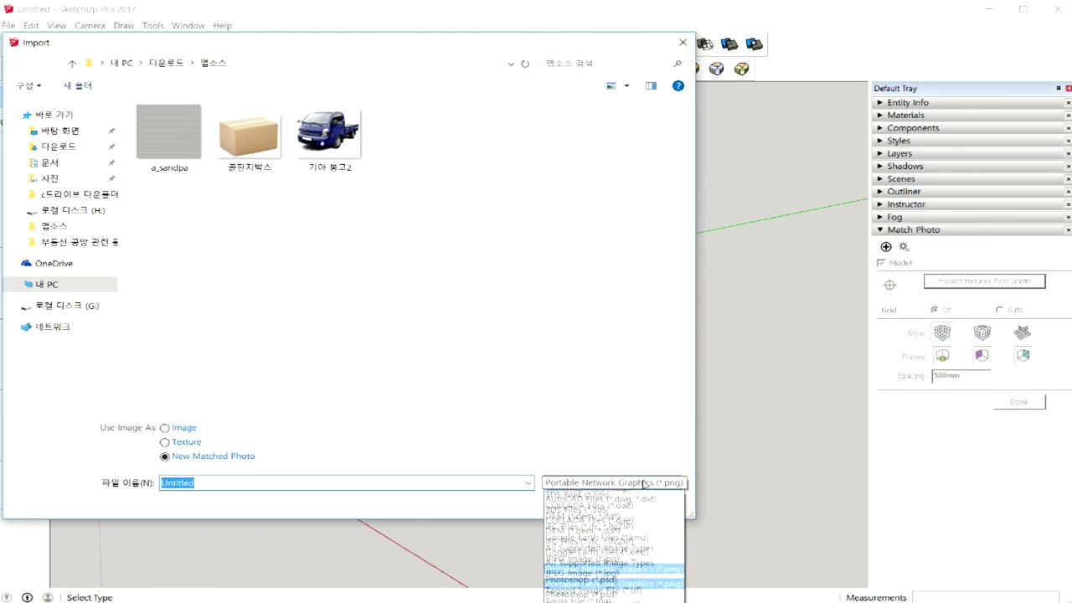
- Import the JPEG room photo 석수동 원룸 as a new matched photo
{"action": "left_click", "coordinate": [653, 579]}
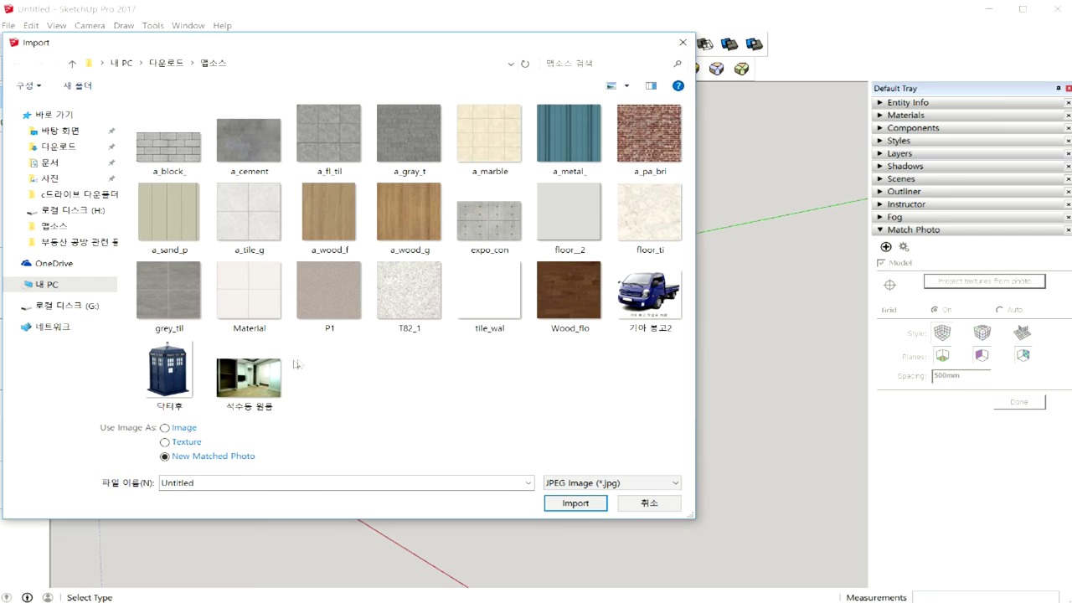
{"action": "left_click", "coordinate": [270, 369]}
{"action": "left_click", "coordinate": [557, 503]}
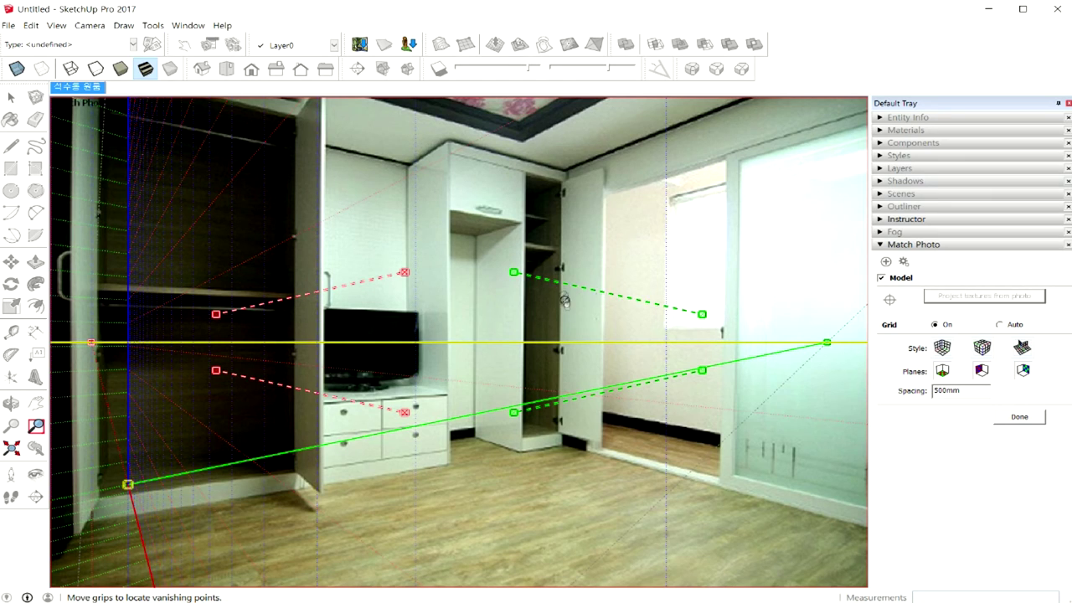
- Align the green and red vanishing lines with the wardrobe top, ceiling and floor edges
{"action": "left_click_drag", "start_coordinate": [572, 290], "coordinate": [218, 506]}
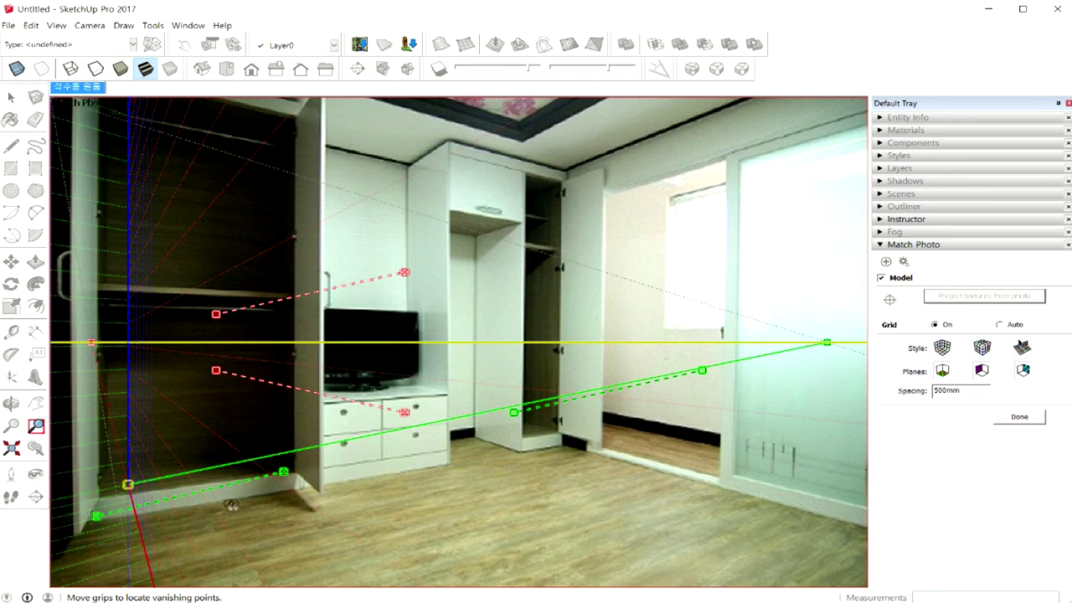
{"action": "mouse_move", "coordinate": [284, 472]}
{"action": "left_mouse_down"}
{"action": "mouse_move", "coordinate": [563, 445]}
{"action": "mouse_move", "coordinate": [539, 184]}
{"action": "left_mouse_up"}
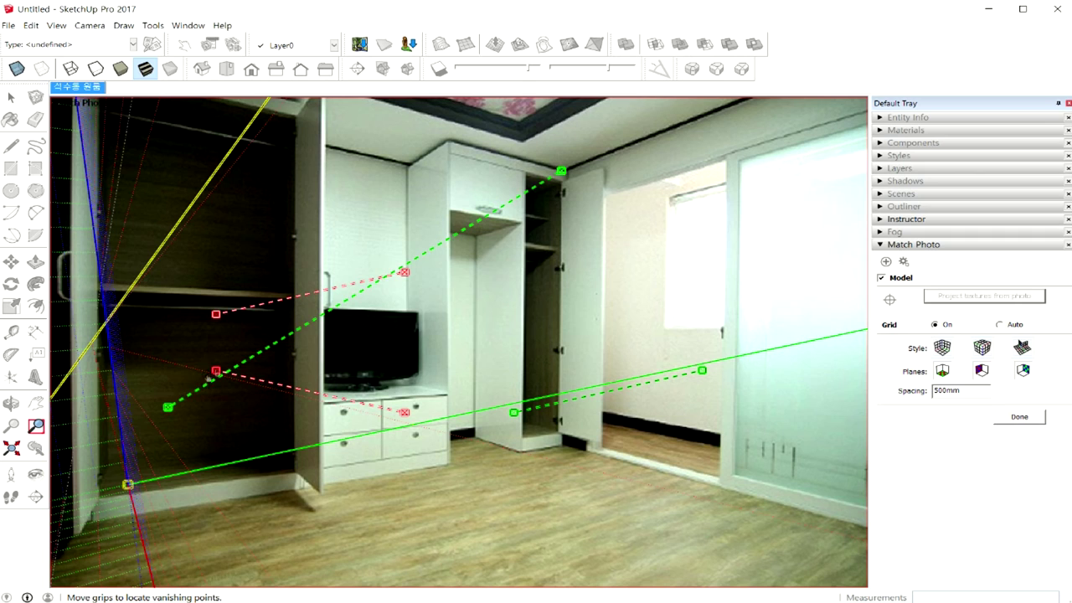
{"action": "left_click_drag", "start_coordinate": [168, 409], "coordinate": [107, 102]}
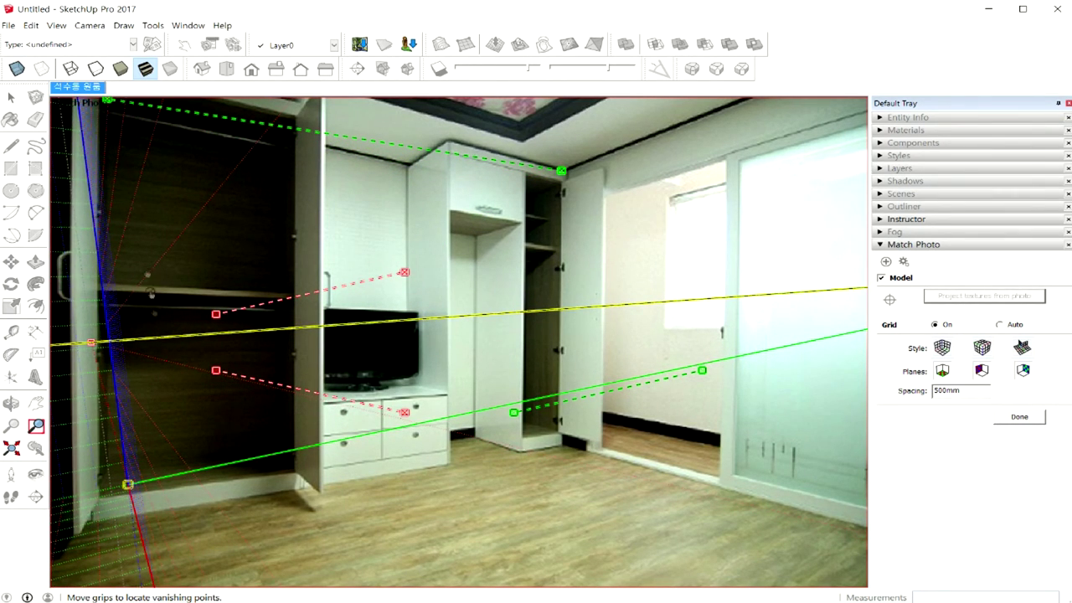
{"action": "mouse_move", "coordinate": [524, 408]}
{"action": "left_mouse_down"}
{"action": "mouse_move", "coordinate": [131, 490]}
{"action": "mouse_move", "coordinate": [102, 511]}
{"action": "left_mouse_up"}
{"action": "left_click_drag", "start_coordinate": [279, 471], "coordinate": [533, 431]}
{"action": "left_click_drag", "start_coordinate": [290, 387], "coordinate": [609, 451]}
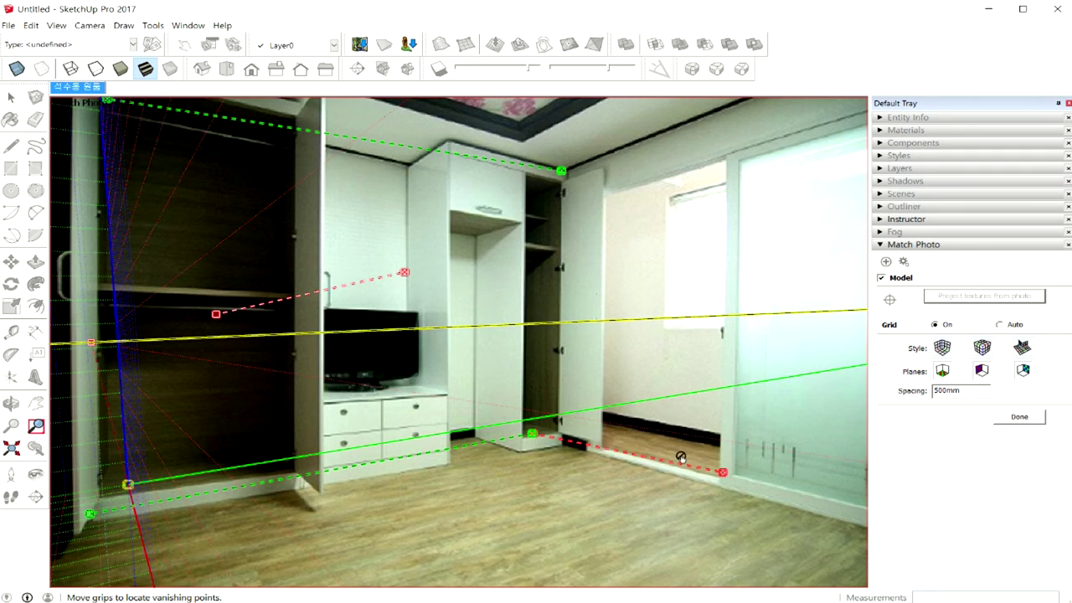
{"action": "mouse_move", "coordinate": [729, 475]}
{"action": "left_mouse_down"}
{"action": "mouse_move", "coordinate": [869, 510]}
{"action": "mouse_move", "coordinate": [868, 529]}
{"action": "left_mouse_up"}
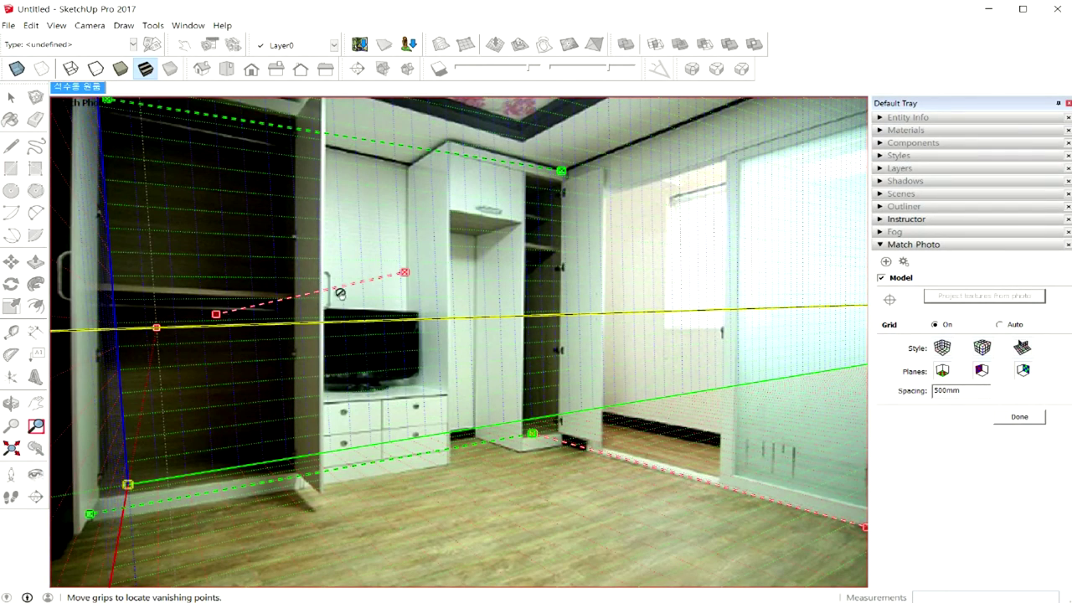
{"action": "mouse_move", "coordinate": [330, 293]}
{"action": "left_mouse_down"}
{"action": "mouse_move", "coordinate": [487, 245]}
{"action": "mouse_move", "coordinate": [664, 136]}
{"action": "left_mouse_up"}
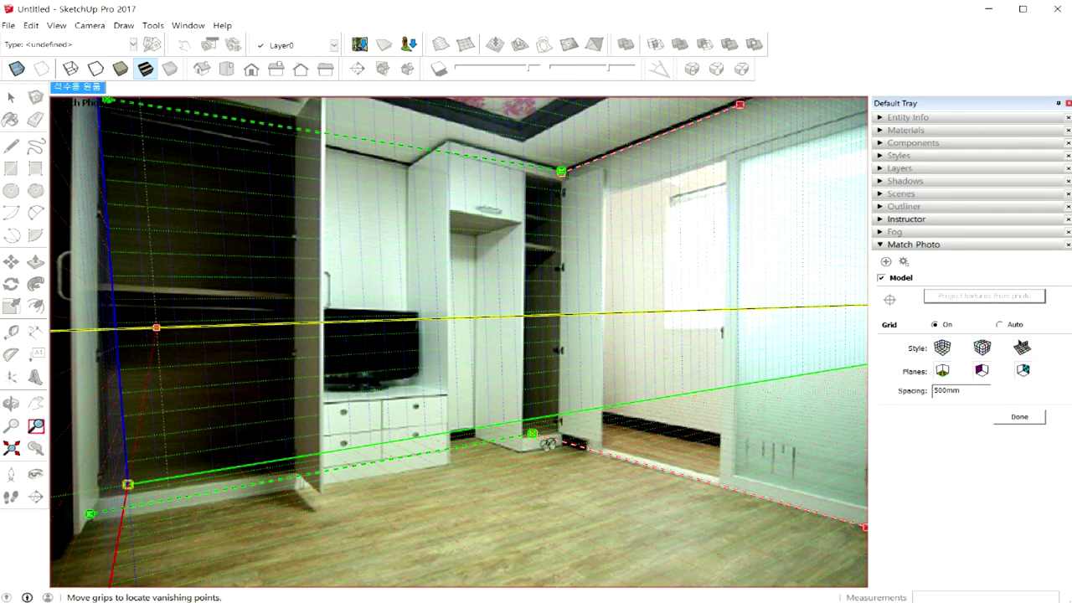
- Set the axis origin on the floor corner, tilt the vertical axis, and finish the match
{"action": "mouse_move", "coordinate": [127, 484]}
{"action": "left_mouse_down"}
{"action": "mouse_move", "coordinate": [573, 469]}
{"action": "mouse_move", "coordinate": [562, 470]}
{"action": "left_mouse_up"}
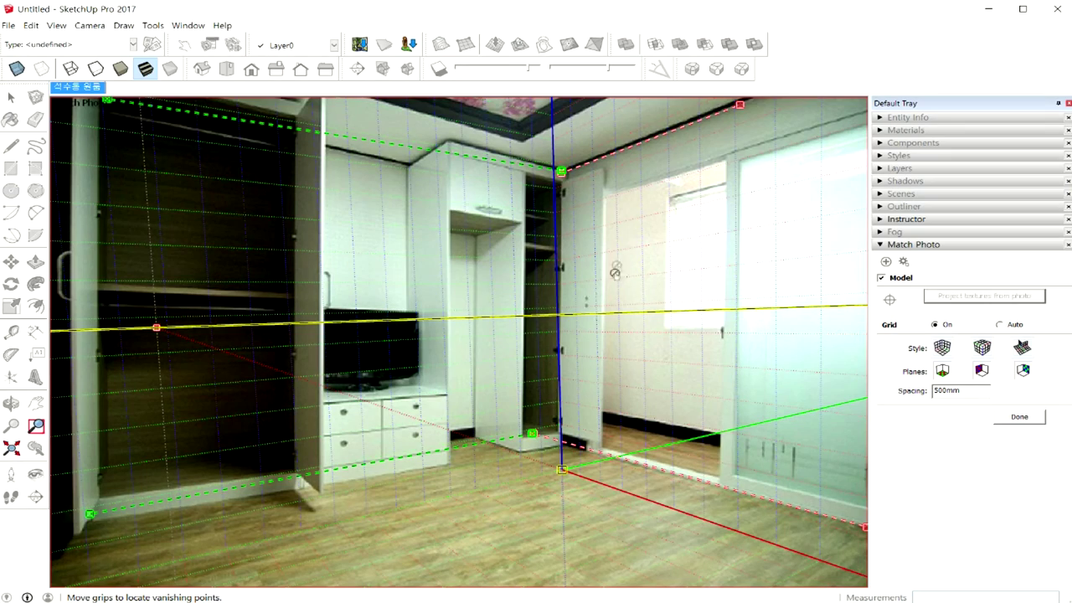
{"action": "left_click_drag", "start_coordinate": [562, 174], "coordinate": [572, 171]}
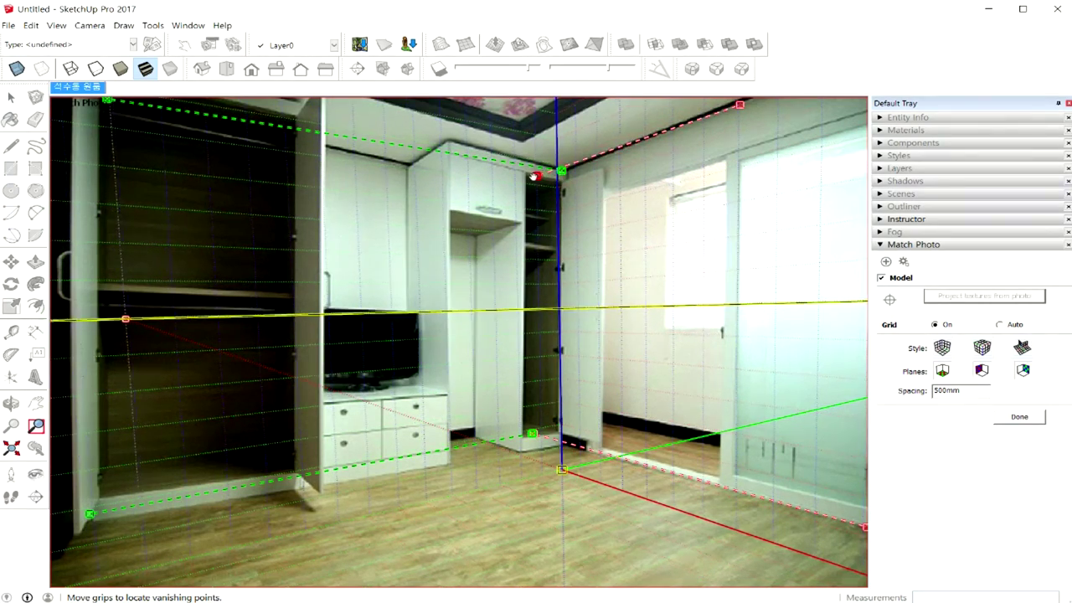
{"action": "left_click_drag", "start_coordinate": [562, 172], "coordinate": [498, 182]}
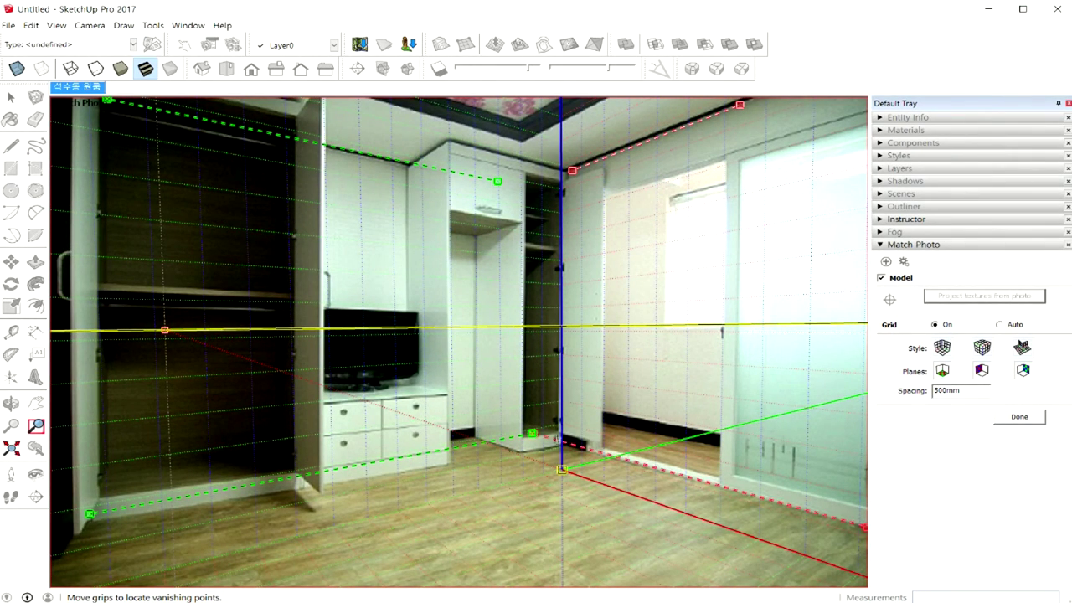
{"action": "left_click_drag", "start_coordinate": [562, 471], "coordinate": [534, 471]}
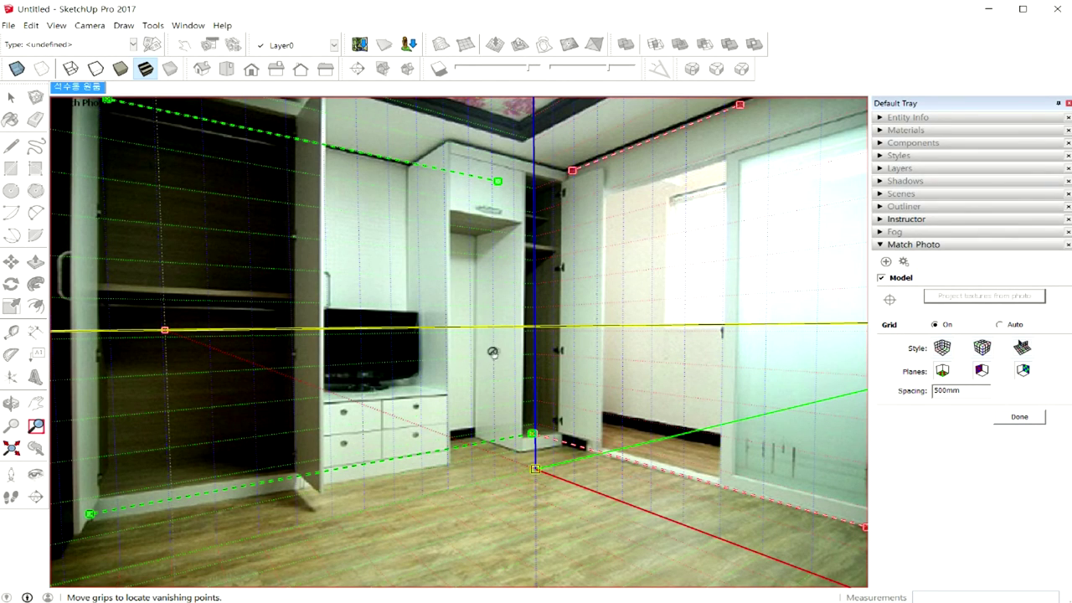
{"action": "mouse_move", "coordinate": [687, 386]}
{"action": "middle_mouse_down", "text": "shift"}
{"action": "mouse_move", "coordinate": [674, 362]}
{"action": "mouse_move", "coordinate": [737, 375]}
{"action": "middle_mouse_up", "text": "shift"}
{"action": "left_click", "coordinate": [1022, 419]}
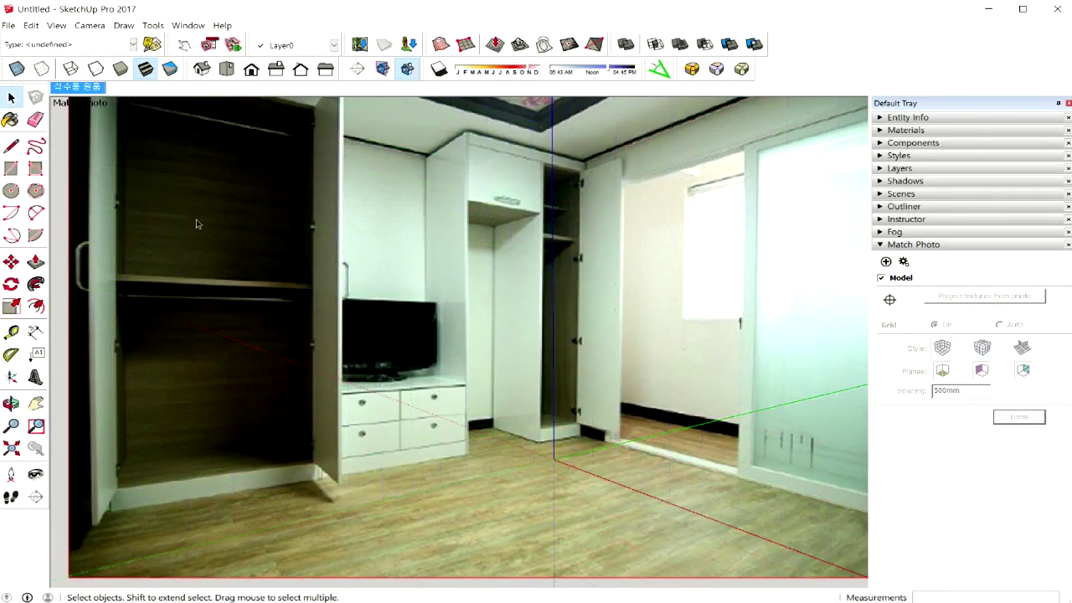
- With the Line tool, trace the ceiling edges and the left wall's outer edge
{"action": "left_click", "coordinate": [11, 146]}
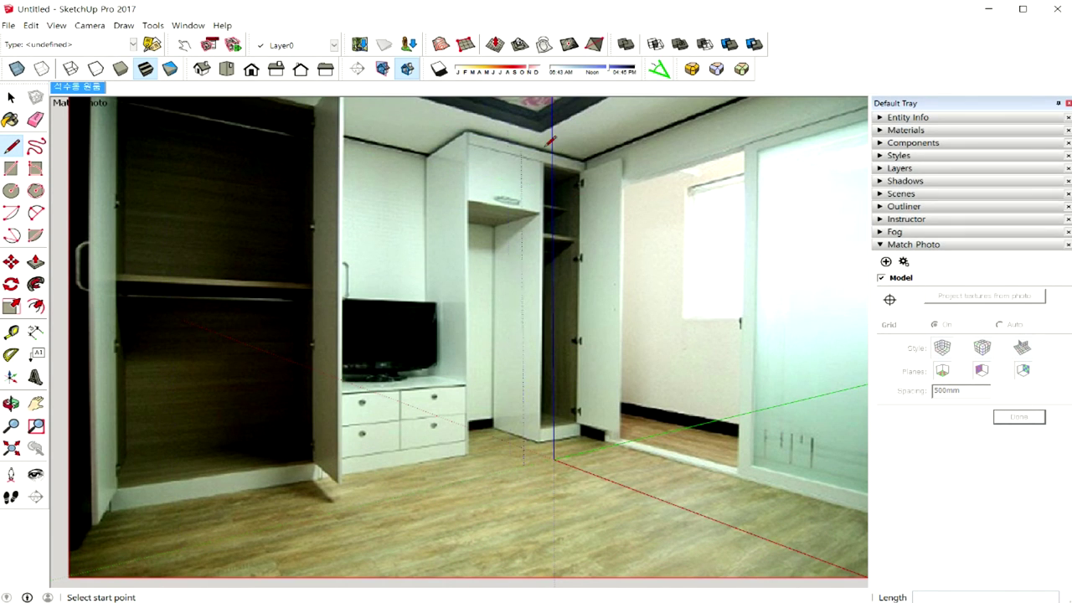
{"action": "left_click", "coordinate": [752, 94]}
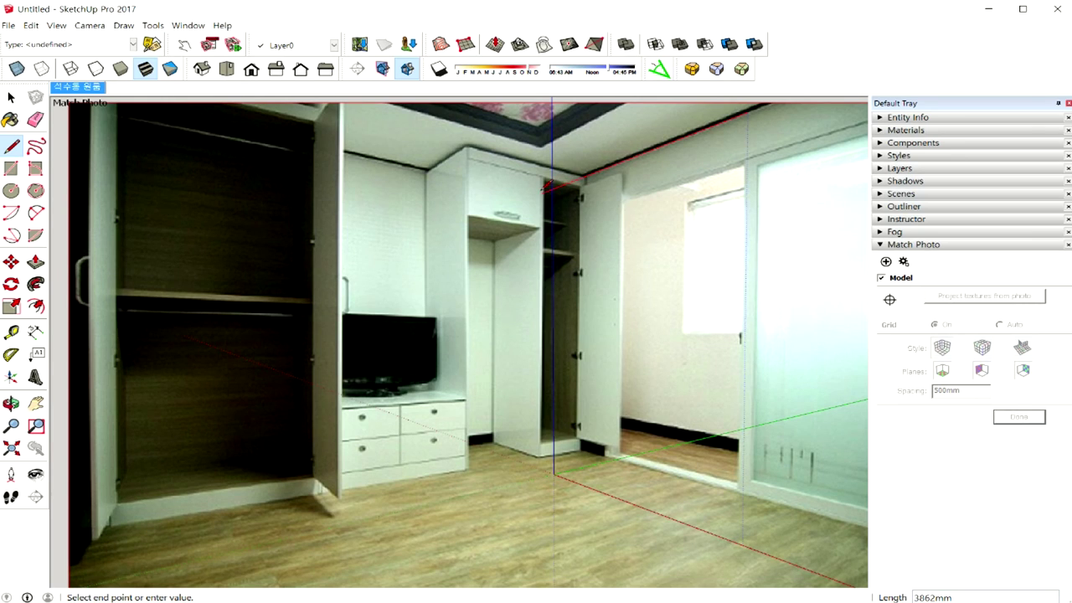
{"action": "left_click", "coordinate": [542, 191]}
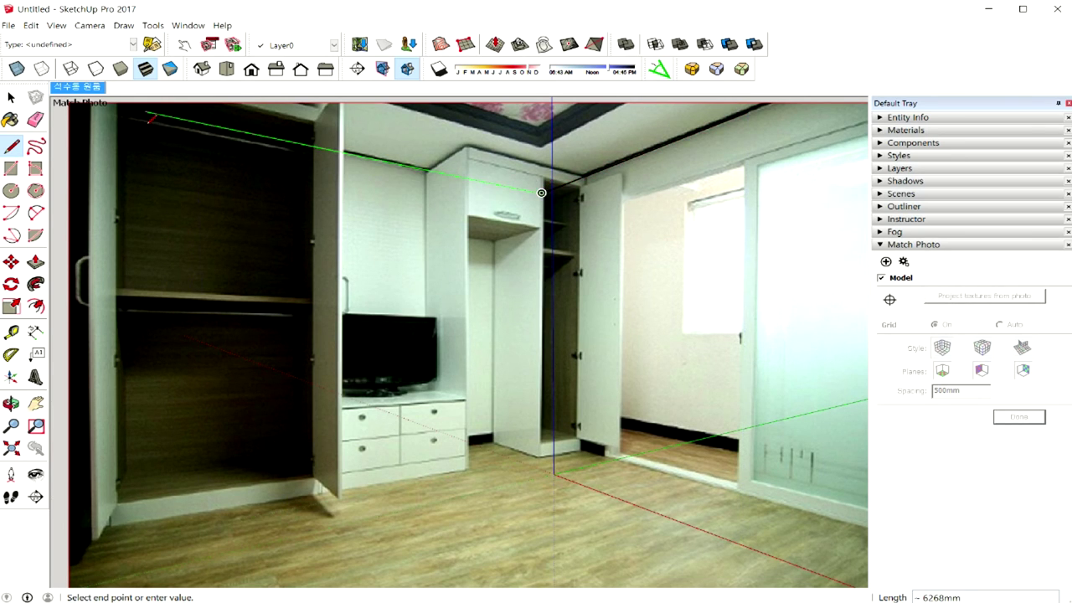
{"action": "left_click", "coordinate": [121, 106]}
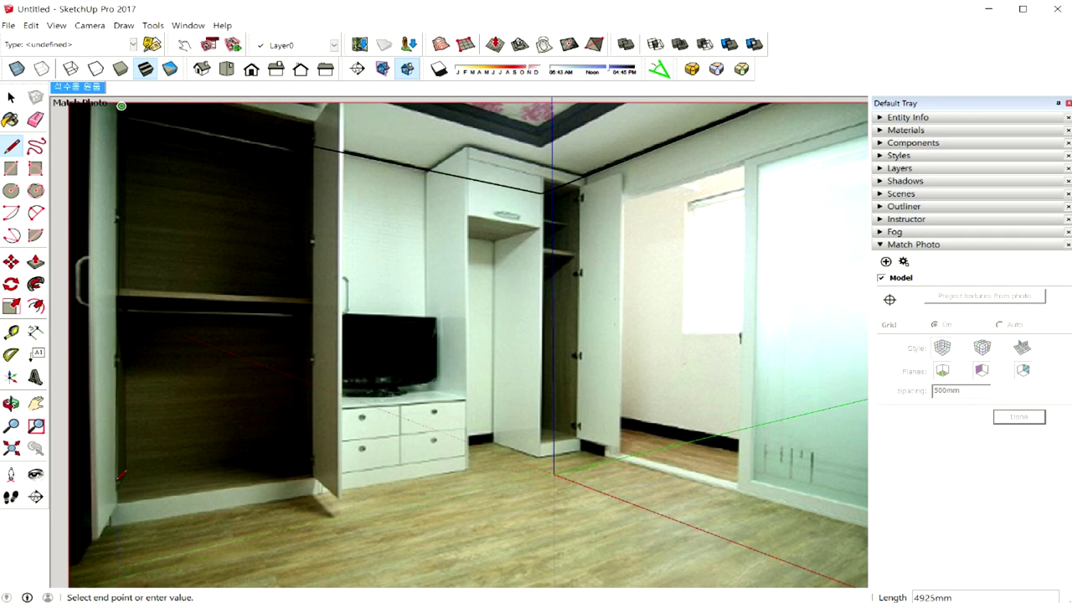
{"action": "left_click", "coordinate": [139, 476]}
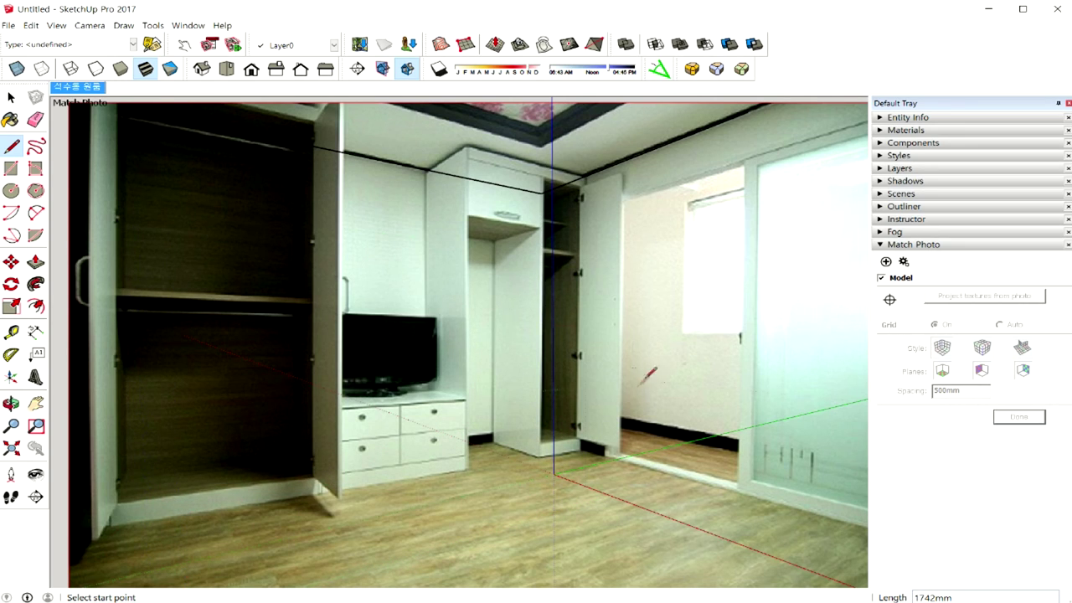
- Trace the corner's vertical edge and both floor edges, closing the left wall into a face
{"action": "left_click", "coordinate": [543, 193]}
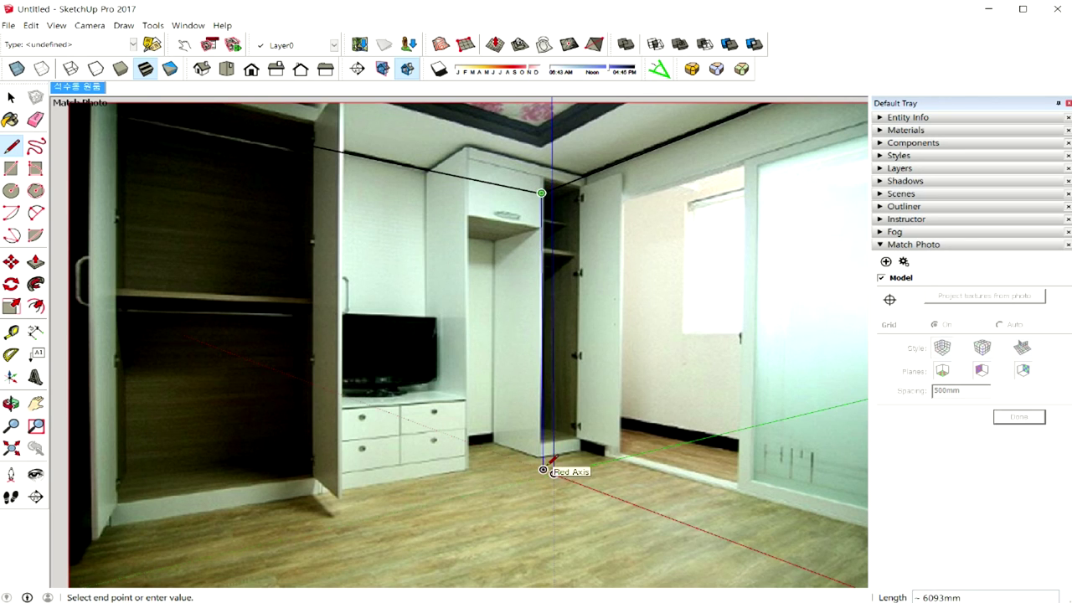
{"action": "left_click", "coordinate": [544, 469]}
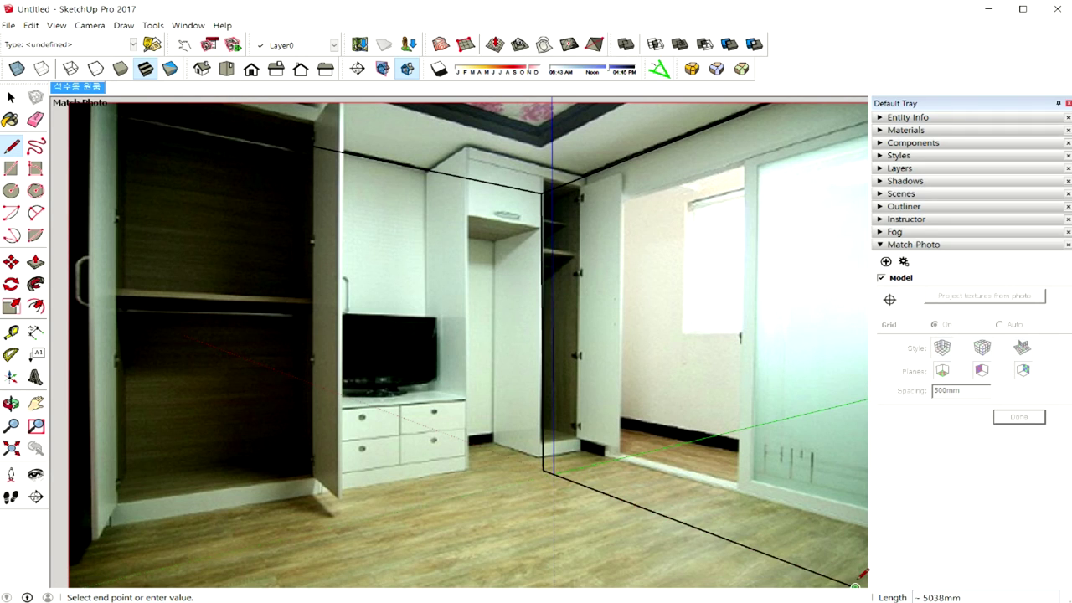
{"action": "left_click", "coordinate": [855, 587]}
{"action": "left_click", "coordinate": [545, 471]}
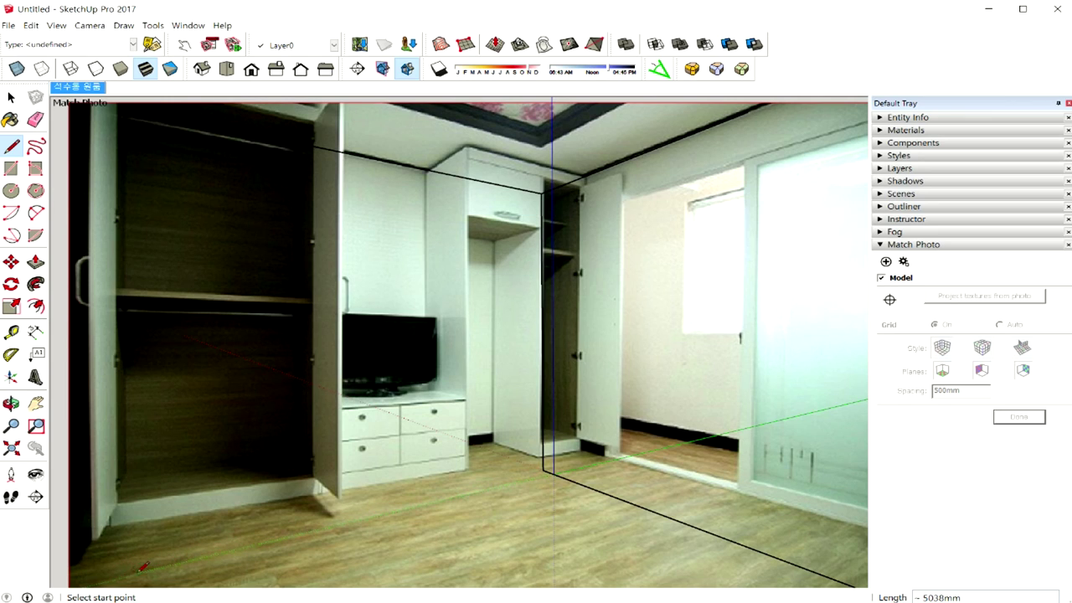
{"action": "left_click", "coordinate": [543, 470]}
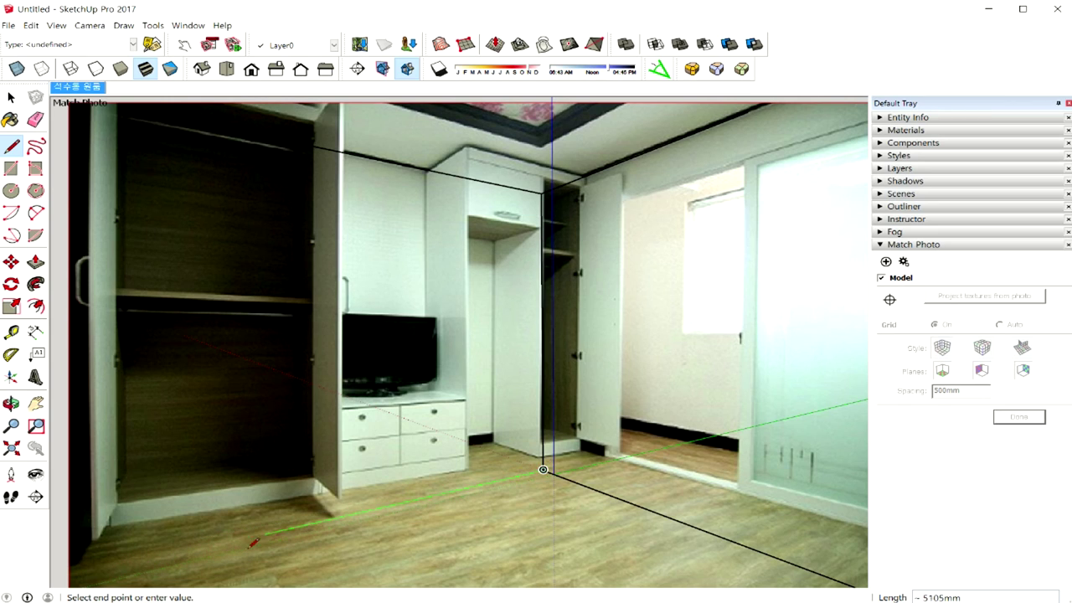
{"action": "left_click", "coordinate": [116, 570]}
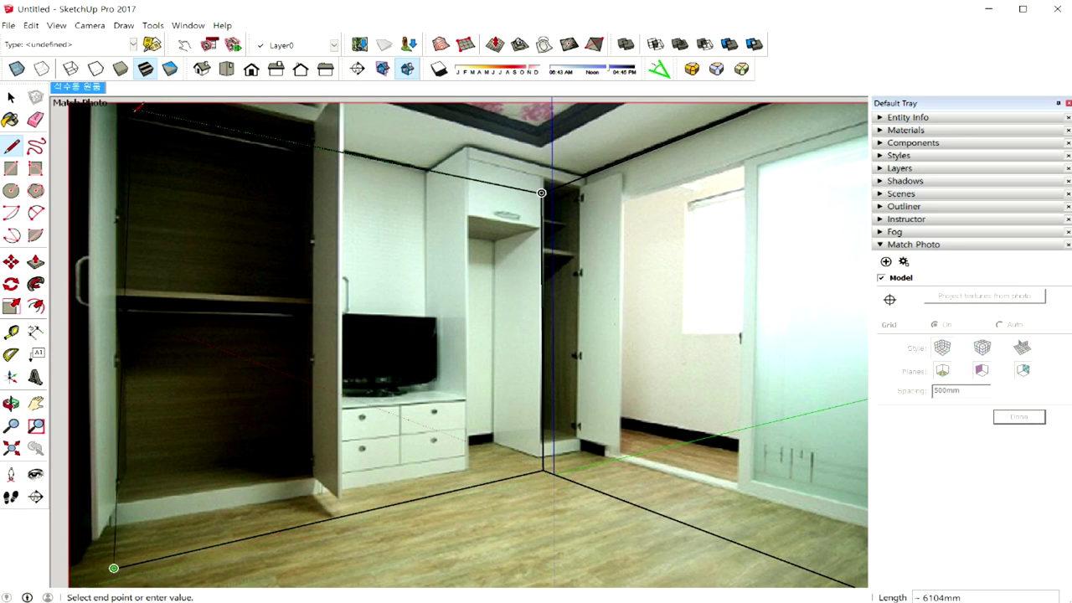
{"action": "left_click", "coordinate": [127, 108]}
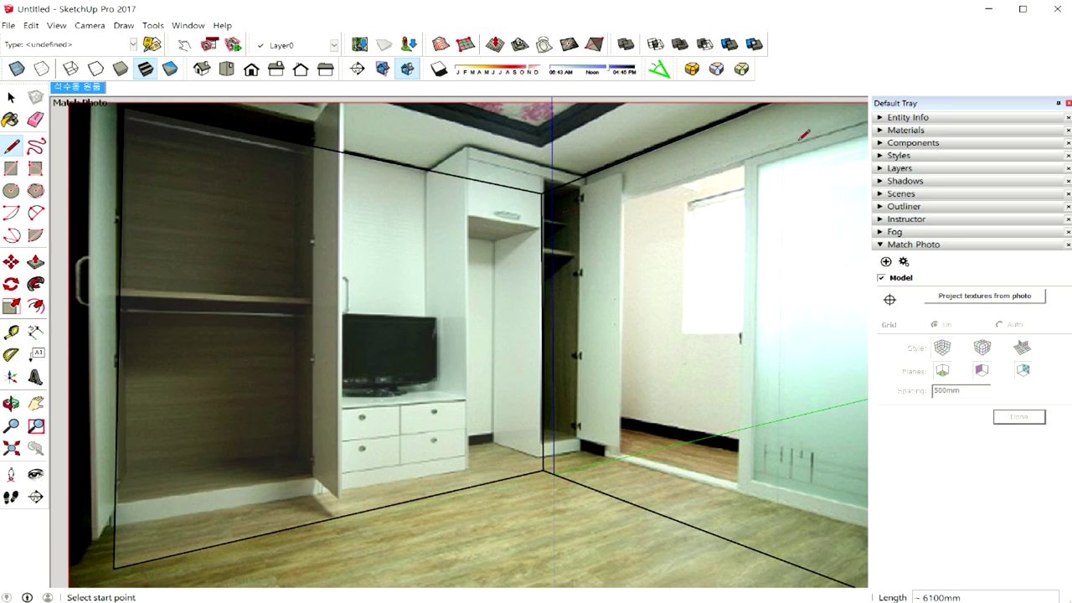
- Draw the right wall's outer vertical edge from floor to top
{"action": "left_click", "coordinate": [857, 583]}
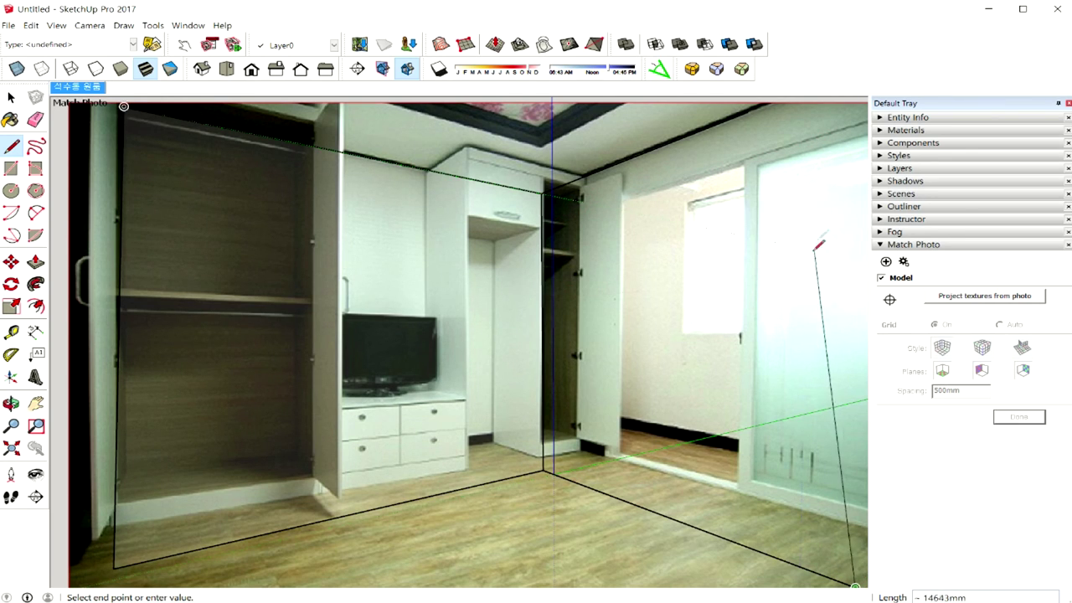
{"action": "left_click", "coordinate": [855, 103]}
{"action": "mouse_move", "coordinate": [855, 103]}
{"action": "middle_mouse_down"}
{"action": "mouse_move", "coordinate": [802, 179]}
{"action": "mouse_move", "coordinate": [766, 204]}
{"action": "mouse_move", "coordinate": [848, 199]}
{"action": "mouse_move", "coordinate": [840, 141]}
{"action": "middle_mouse_up"}
- Draw the last edge to close the right wall face, then return to the Match Photo scene
{"action": "left_click", "coordinate": [745, 135]}
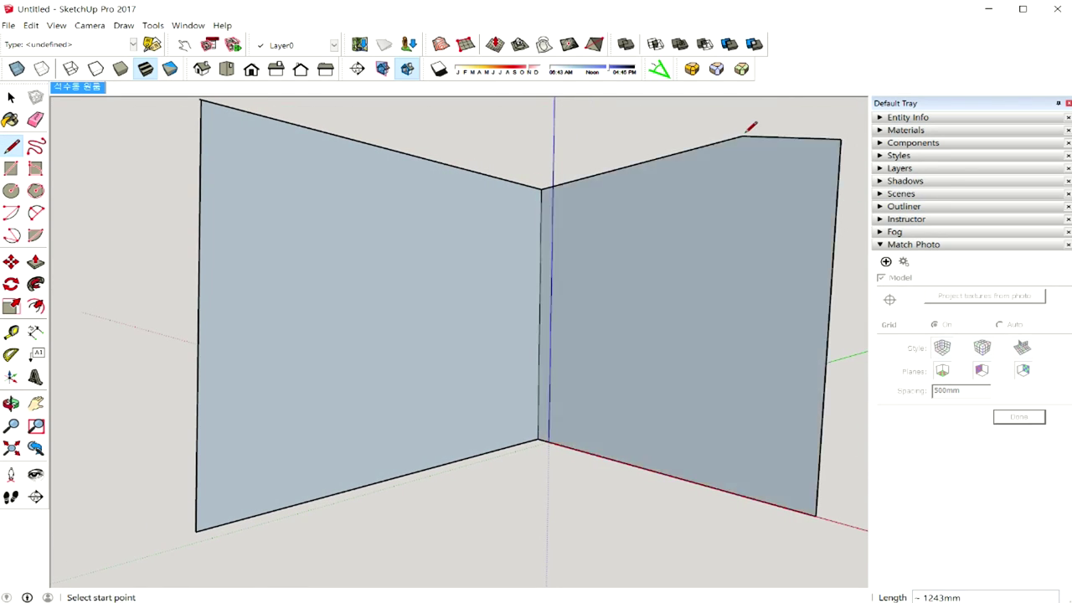
{"action": "mouse_move", "coordinate": [773, 148]}
{"action": "middle_mouse_down"}
{"action": "mouse_move", "coordinate": [699, 259]}
{"action": "mouse_move", "coordinate": [679, 259]}
{"action": "mouse_move", "coordinate": [727, 251]}
{"action": "middle_mouse_up"}
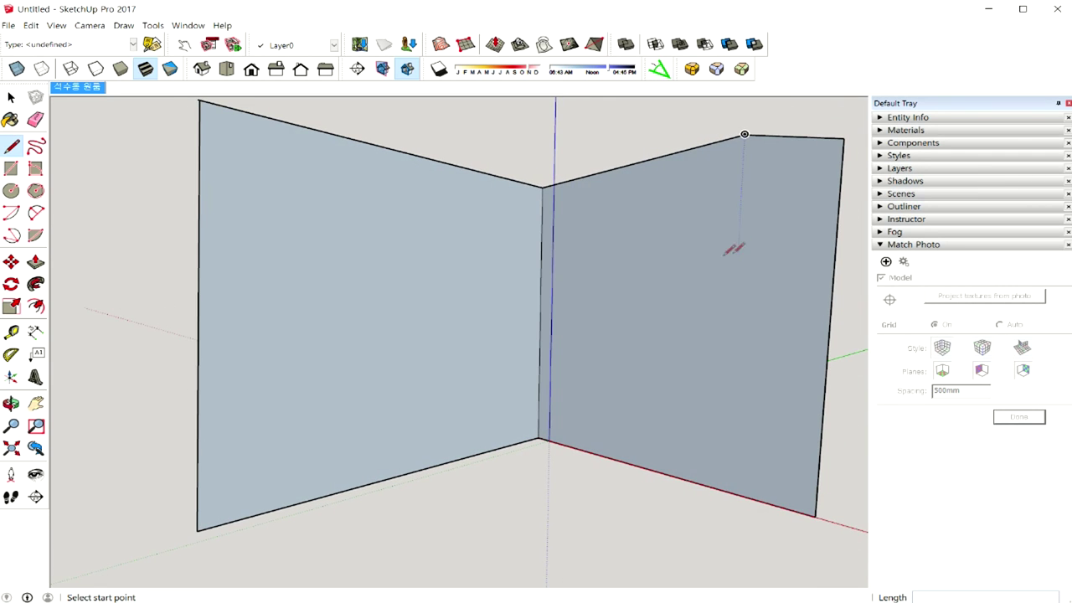
{"action": "left_click", "coordinate": [84, 88]}
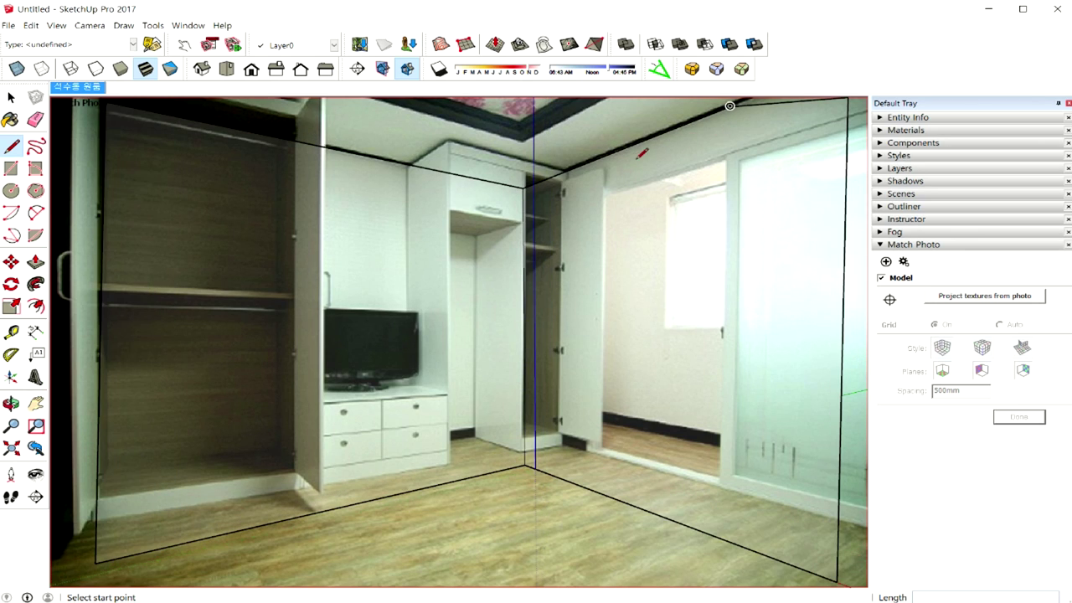
- Project the room photo onto both wall faces, overwriting their existing materials
{"action": "left_click", "coordinate": [996, 302]}
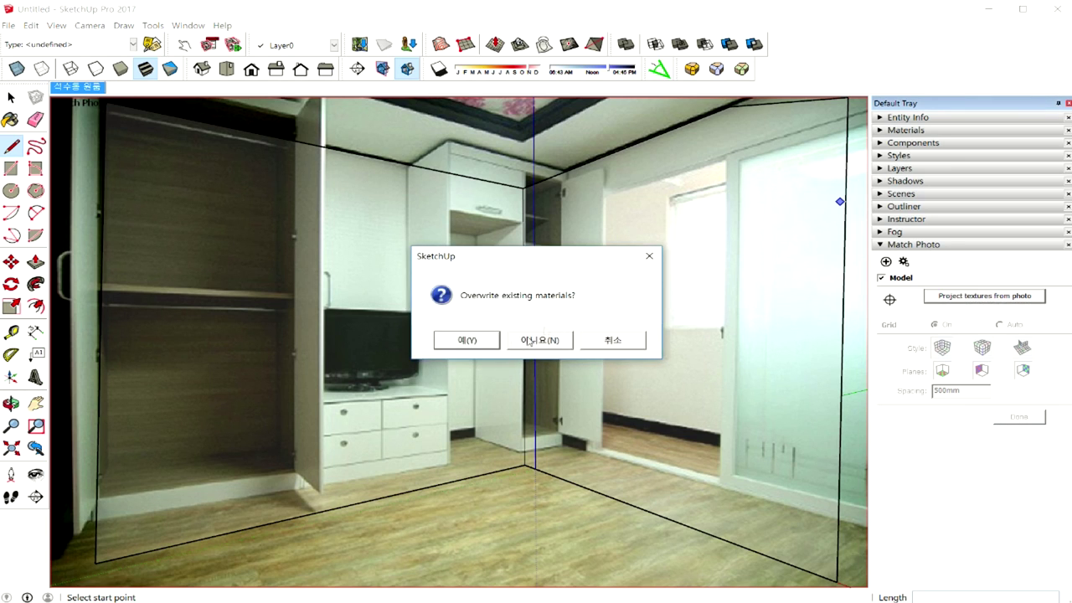
{"action": "left_click", "coordinate": [466, 341]}
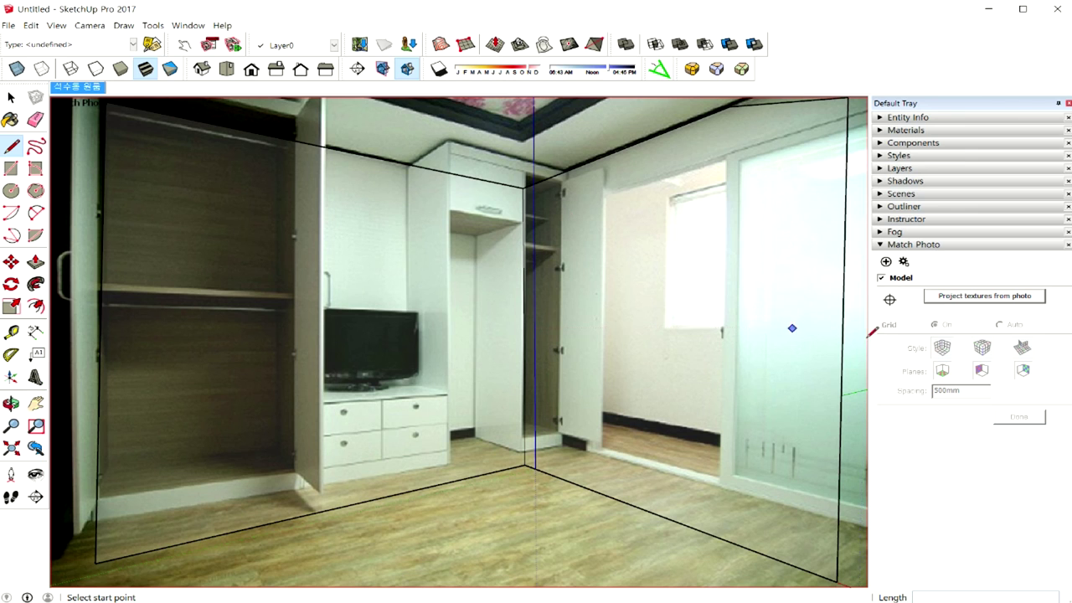
{"action": "mouse_move", "coordinate": [765, 417]}
{"action": "middle_mouse_down"}
{"action": "mouse_move", "coordinate": [826, 430]}
{"action": "mouse_move", "coordinate": [826, 452]}
{"action": "mouse_move", "coordinate": [831, 422]}
{"action": "mouse_move", "coordinate": [809, 394]}
{"action": "mouse_move", "coordinate": [721, 391]}
{"action": "mouse_move", "coordinate": [649, 433]}
{"action": "mouse_move", "coordinate": [501, 460]}
{"action": "middle_mouse_up"}
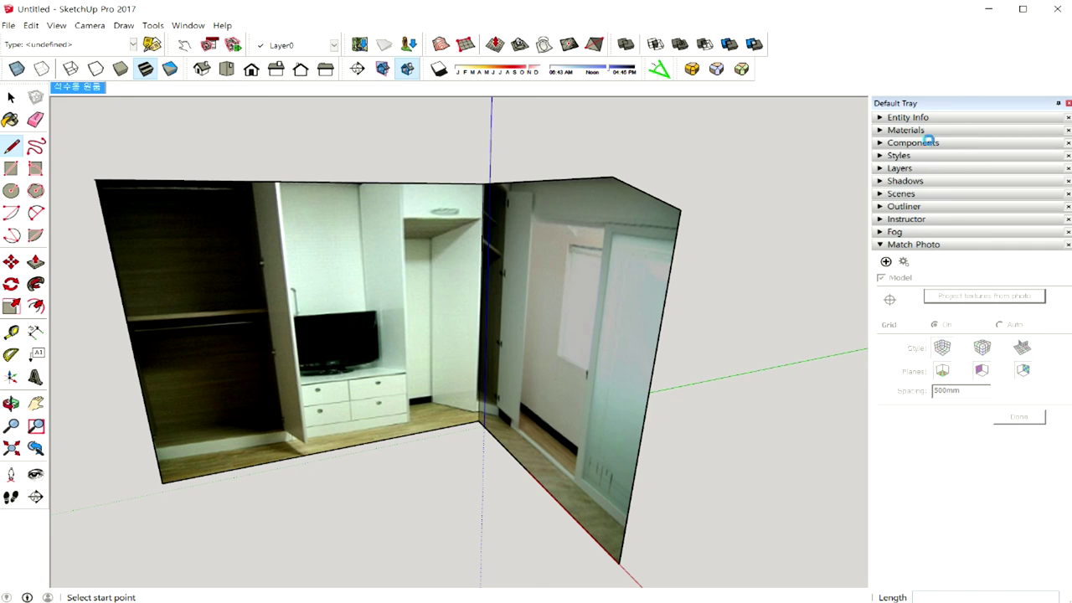
- Expand the Components panel and scroll through the Components Sampler list
{"action": "left_click", "coordinate": [929, 142]}
{"action": "scroll", "coordinate": [925, 268], "scroll_direction": "down", "scroll_amount": 5}
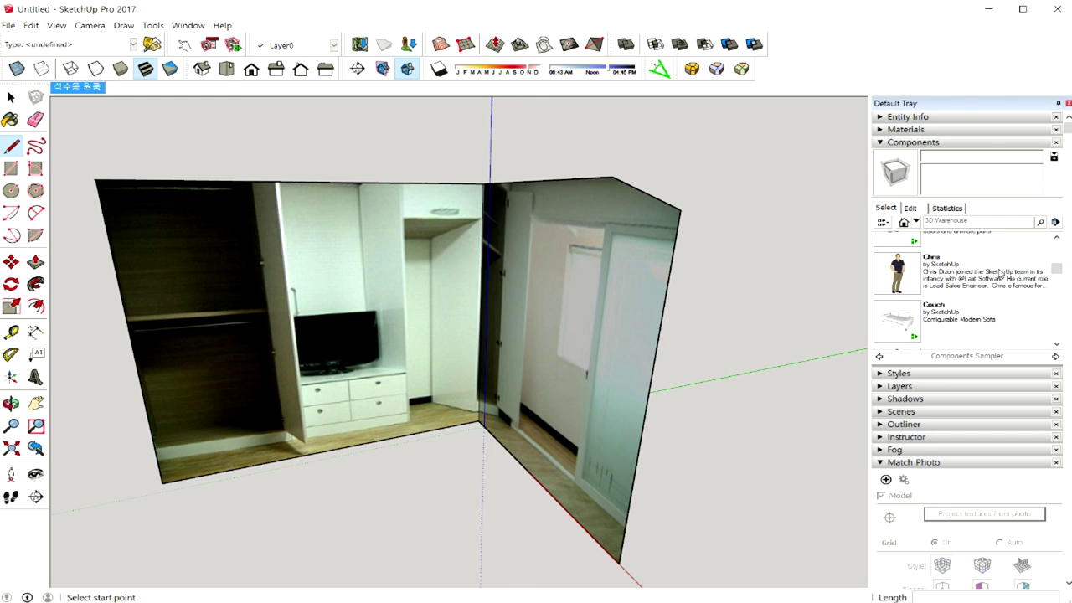
- Place the Chris figure at the room's floor corner and orbit to check its position
{"action": "left_click", "coordinate": [895, 284]}
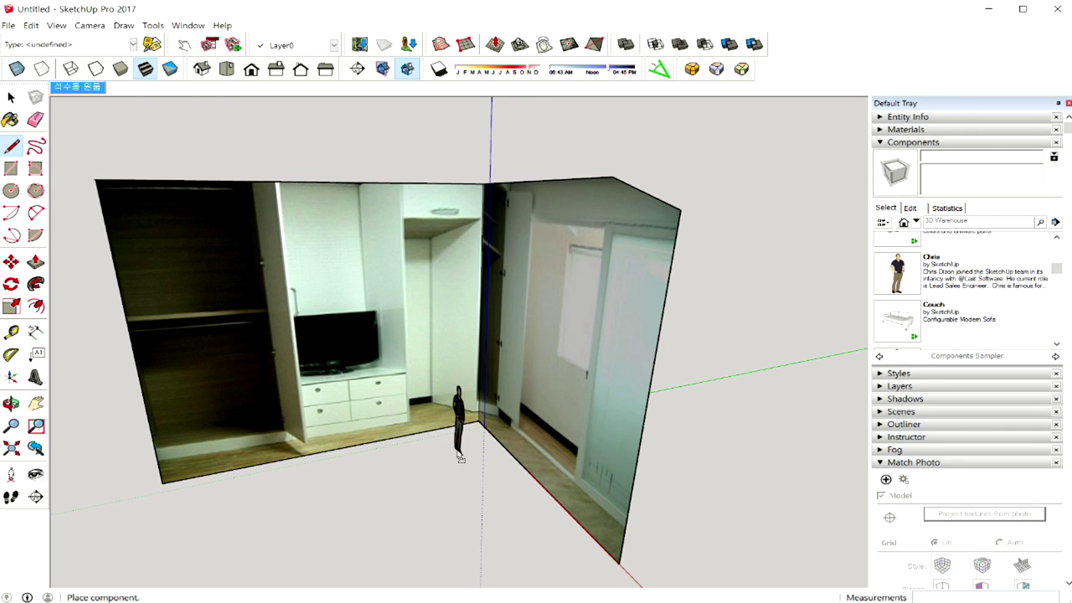
{"action": "left_click", "coordinate": [455, 459]}
{"action": "middle_click_drag", "start_coordinate": [455, 459], "coordinate": [483, 394]}
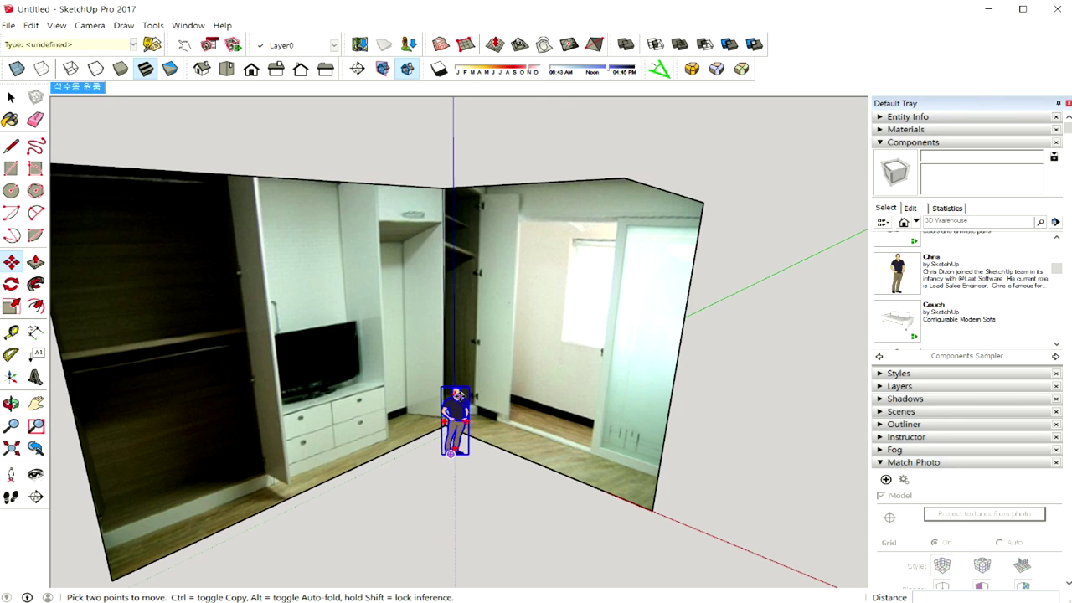
{"action": "middle_click_drag", "start_coordinate": [618, 399], "coordinate": [461, 408]}
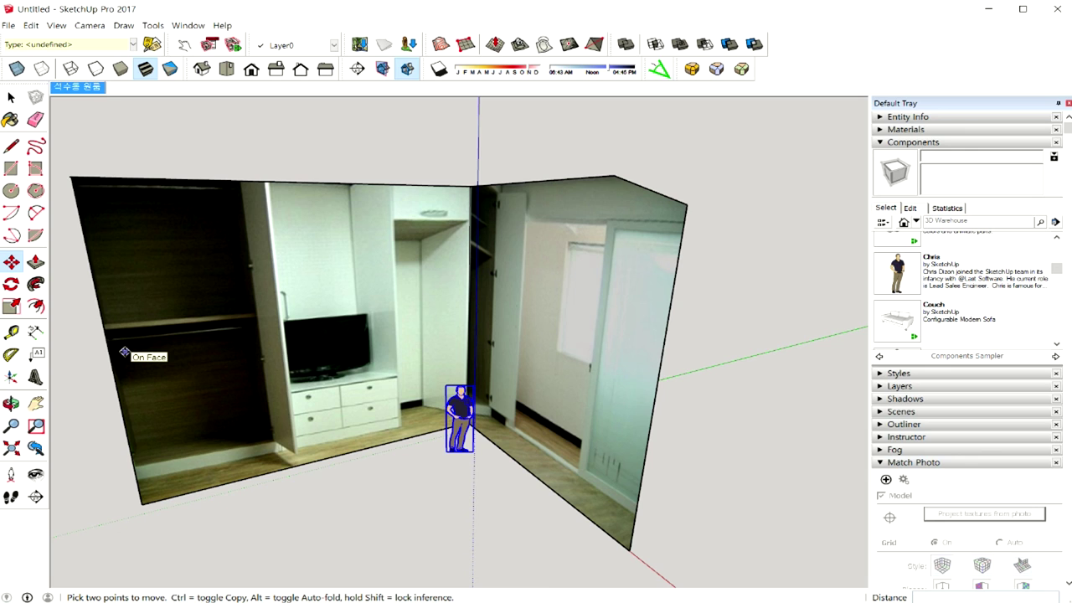
{"action": "middle_click_drag", "start_coordinate": [406, 406], "coordinate": [457, 383]}
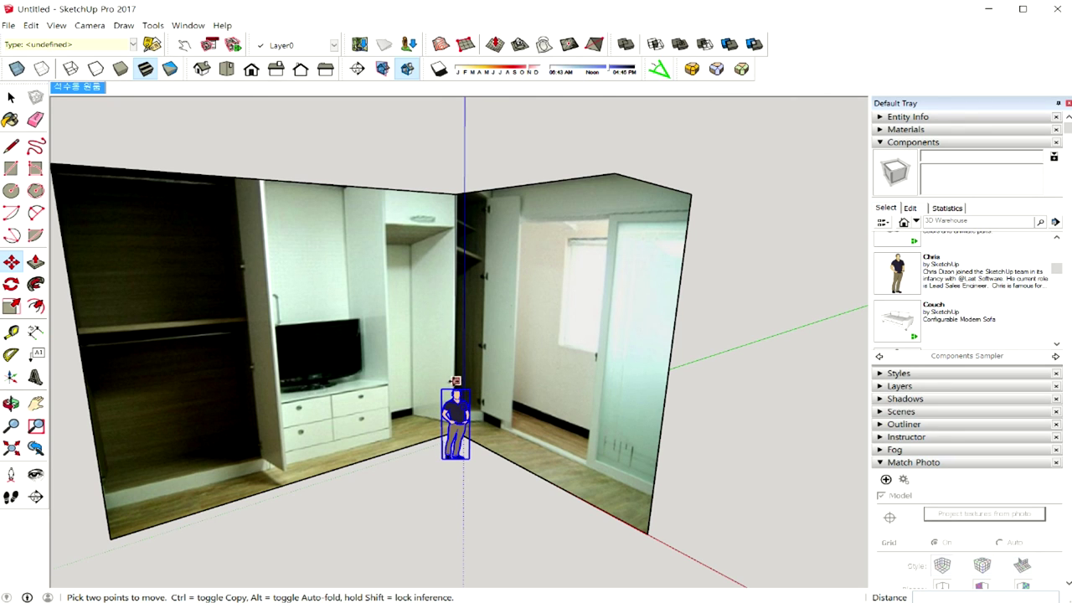
{"action": "middle_click_drag", "start_coordinate": [457, 377], "coordinate": [472, 366]}
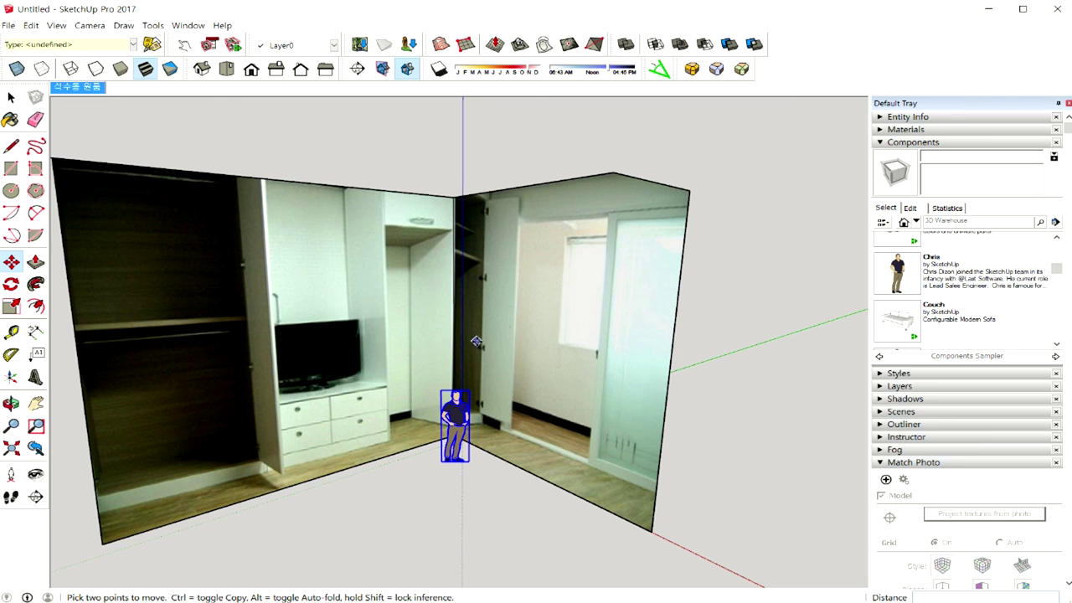
{"action": "mouse_move", "coordinate": [478, 341]}
{"action": "middle_mouse_down"}
{"action": "mouse_move", "coordinate": [547, 337]}
{"action": "mouse_move", "coordinate": [469, 340]}
{"action": "middle_mouse_up"}
- Scale the Chris figure up about 2.5 times, widening it slightly from the side
{"action": "left_click", "coordinate": [11, 307]}
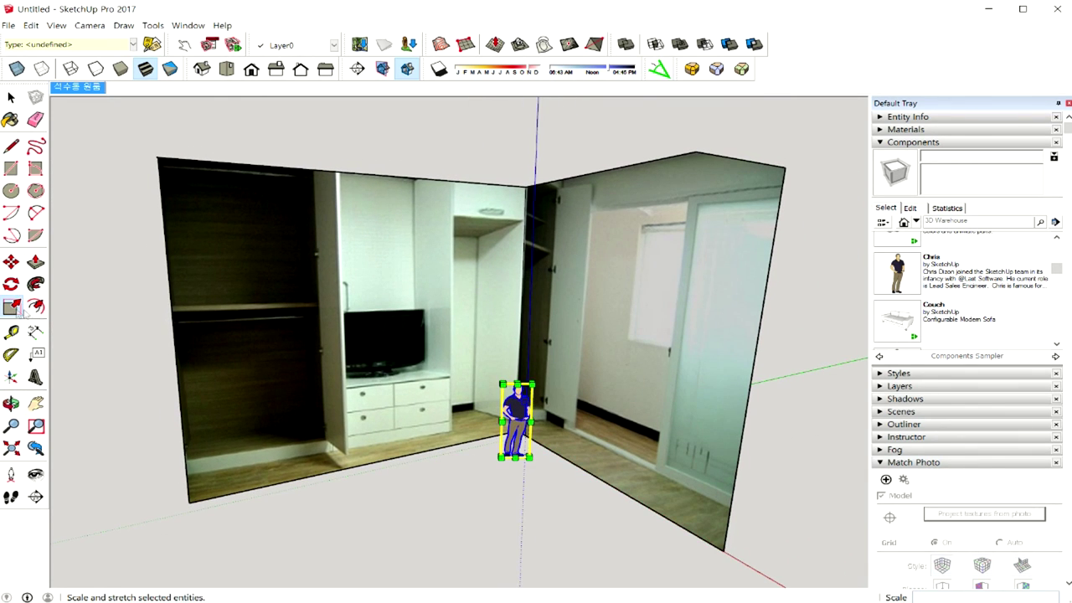
{"action": "middle_click_drag", "start_coordinate": [522, 377], "coordinate": [529, 392]}
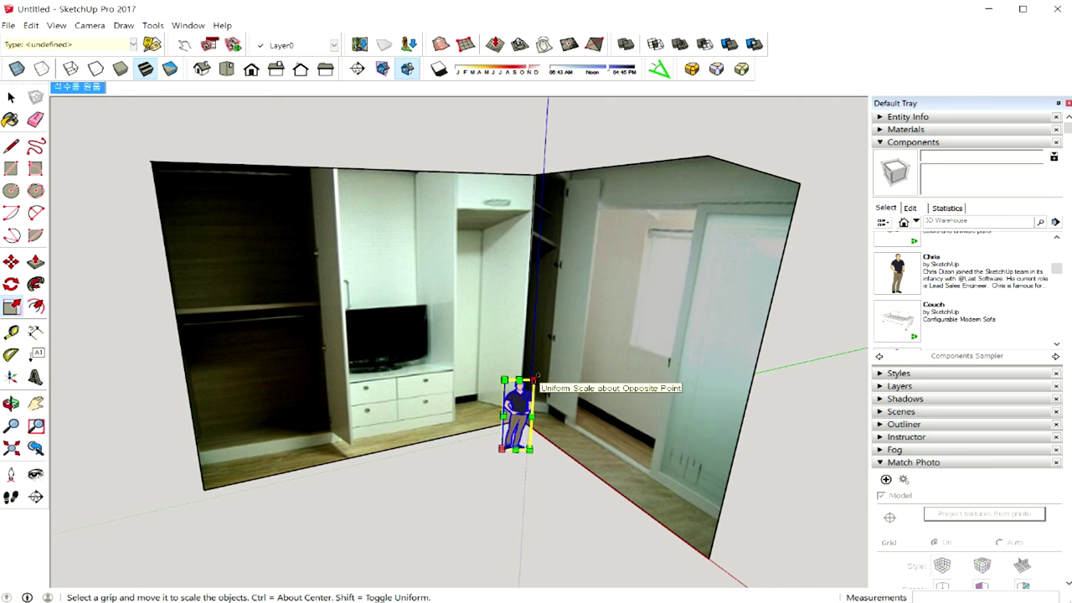
{"action": "left_click_drag", "start_coordinate": [536, 381], "coordinate": [635, 274]}
{"action": "left_click", "coordinate": [635, 274]}
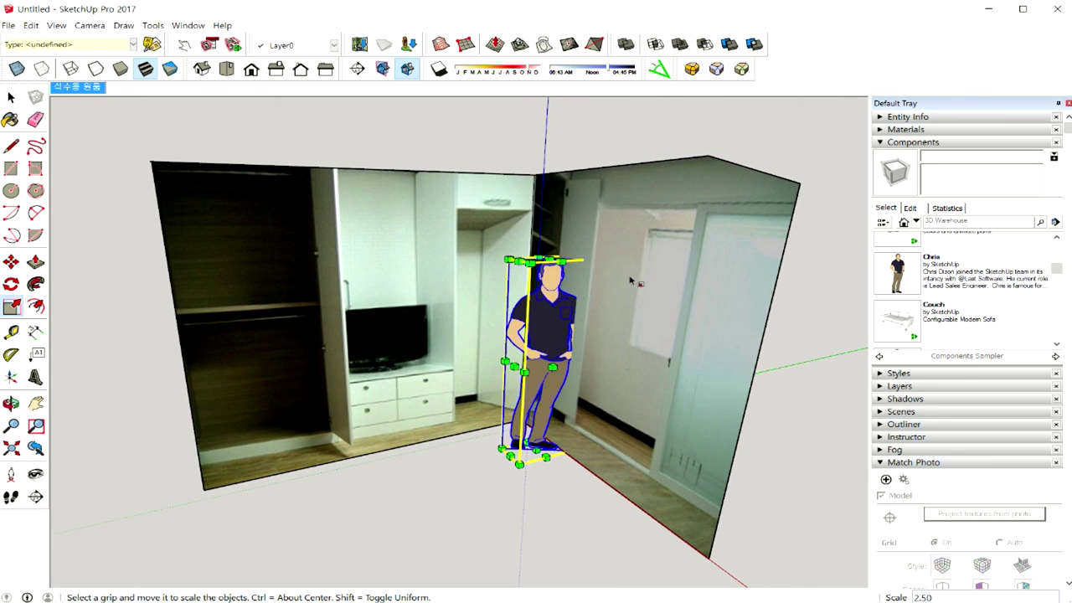
{"action": "left_click_drag", "start_coordinate": [507, 362], "coordinate": [483, 405]}
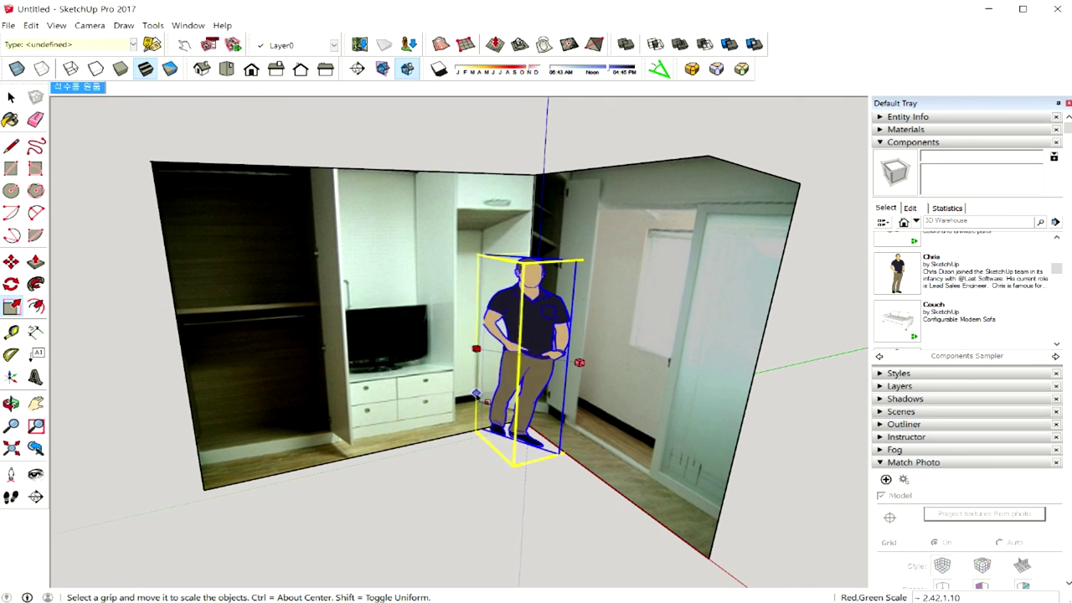
{"action": "mouse_move", "coordinate": [483, 404]}
{"action": "middle_mouse_down"}
{"action": "mouse_move", "coordinate": [512, 486]}
{"action": "mouse_move", "coordinate": [521, 438]}
{"action": "mouse_move", "coordinate": [491, 447]}
{"action": "mouse_move", "coordinate": [483, 493]}
{"action": "middle_mouse_up"}
{"action": "key", "text": "space"}
{"action": "left_click", "coordinate": [544, 499]}
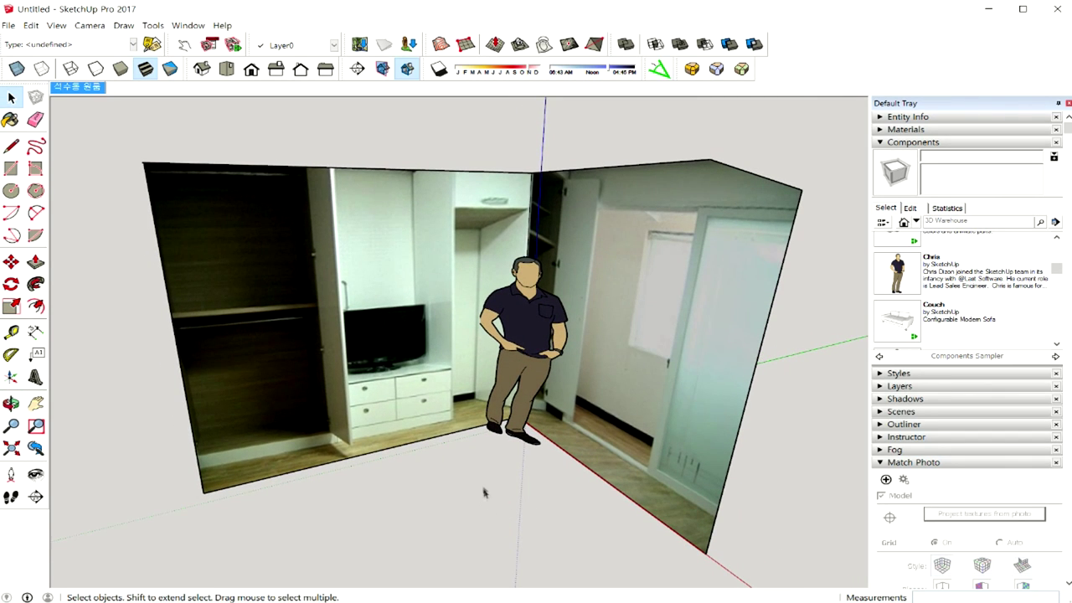